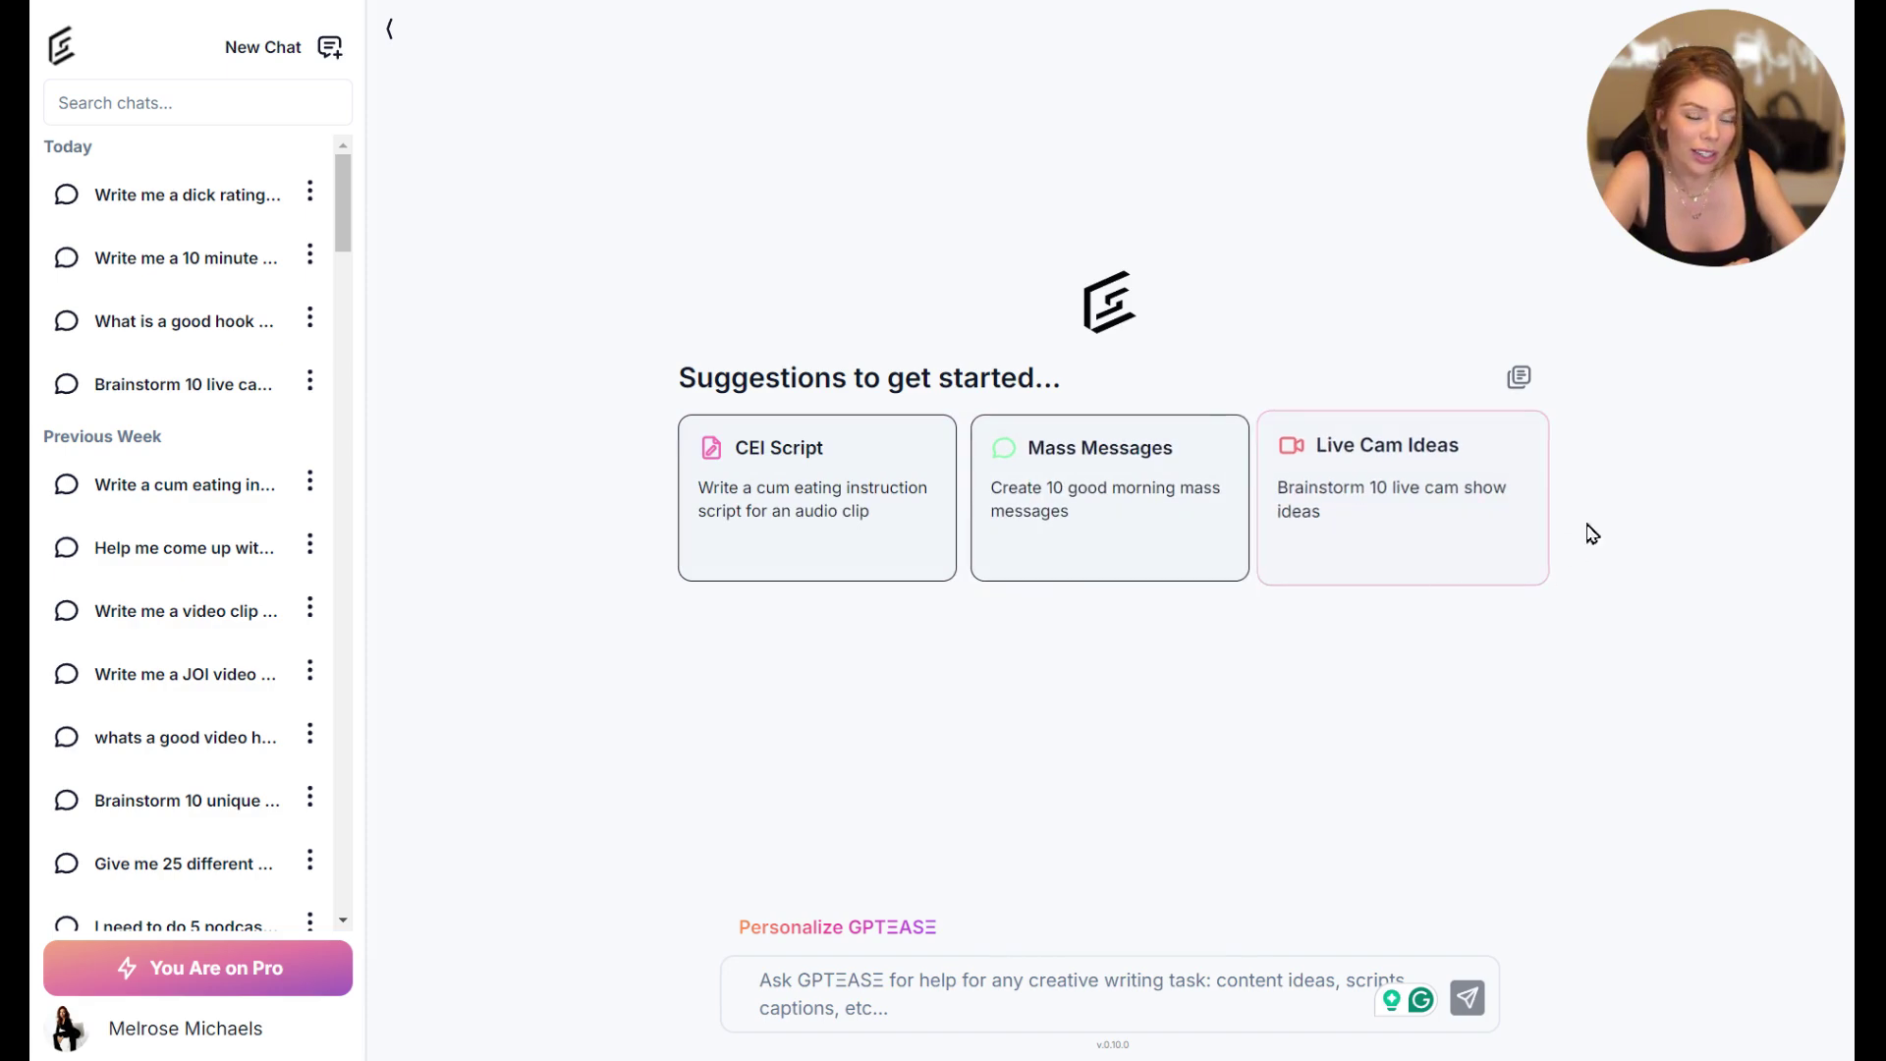
Step: Open the prompt library, close it without choosing, and focus the message box
click(1523, 393)
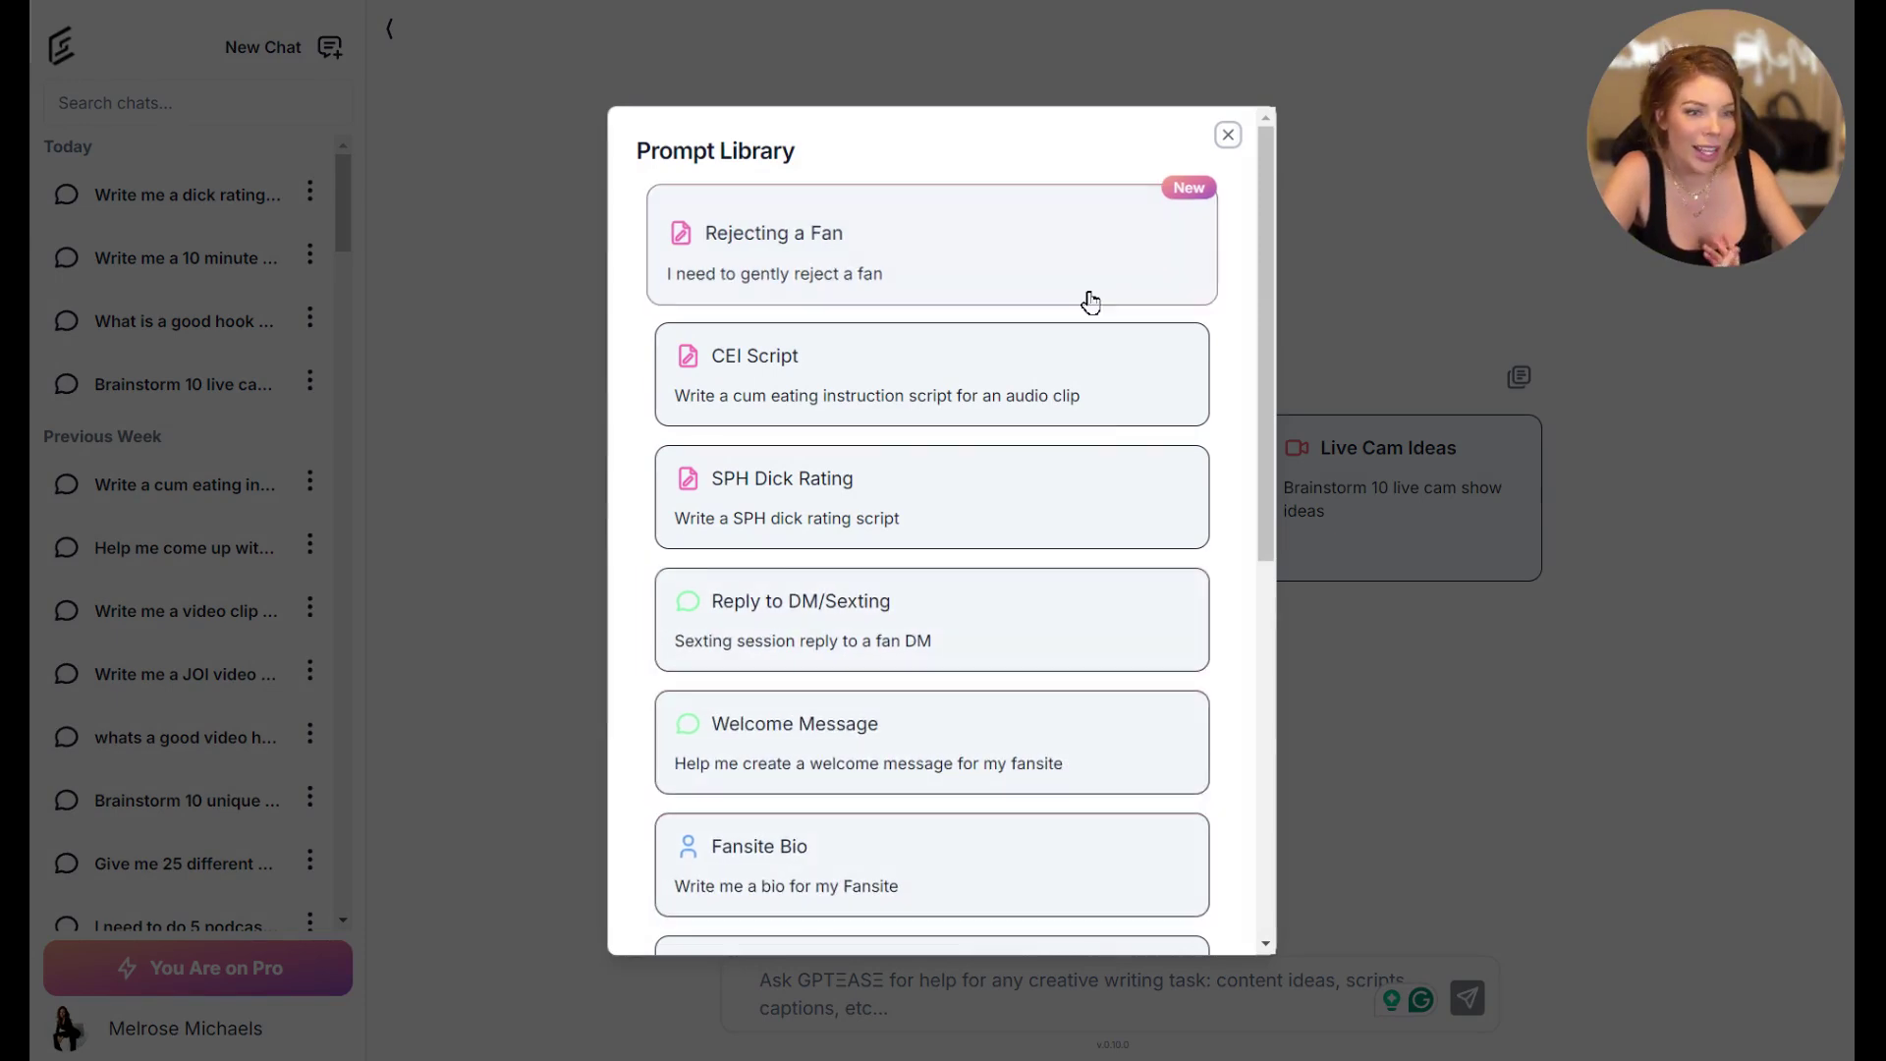
click(1228, 135)
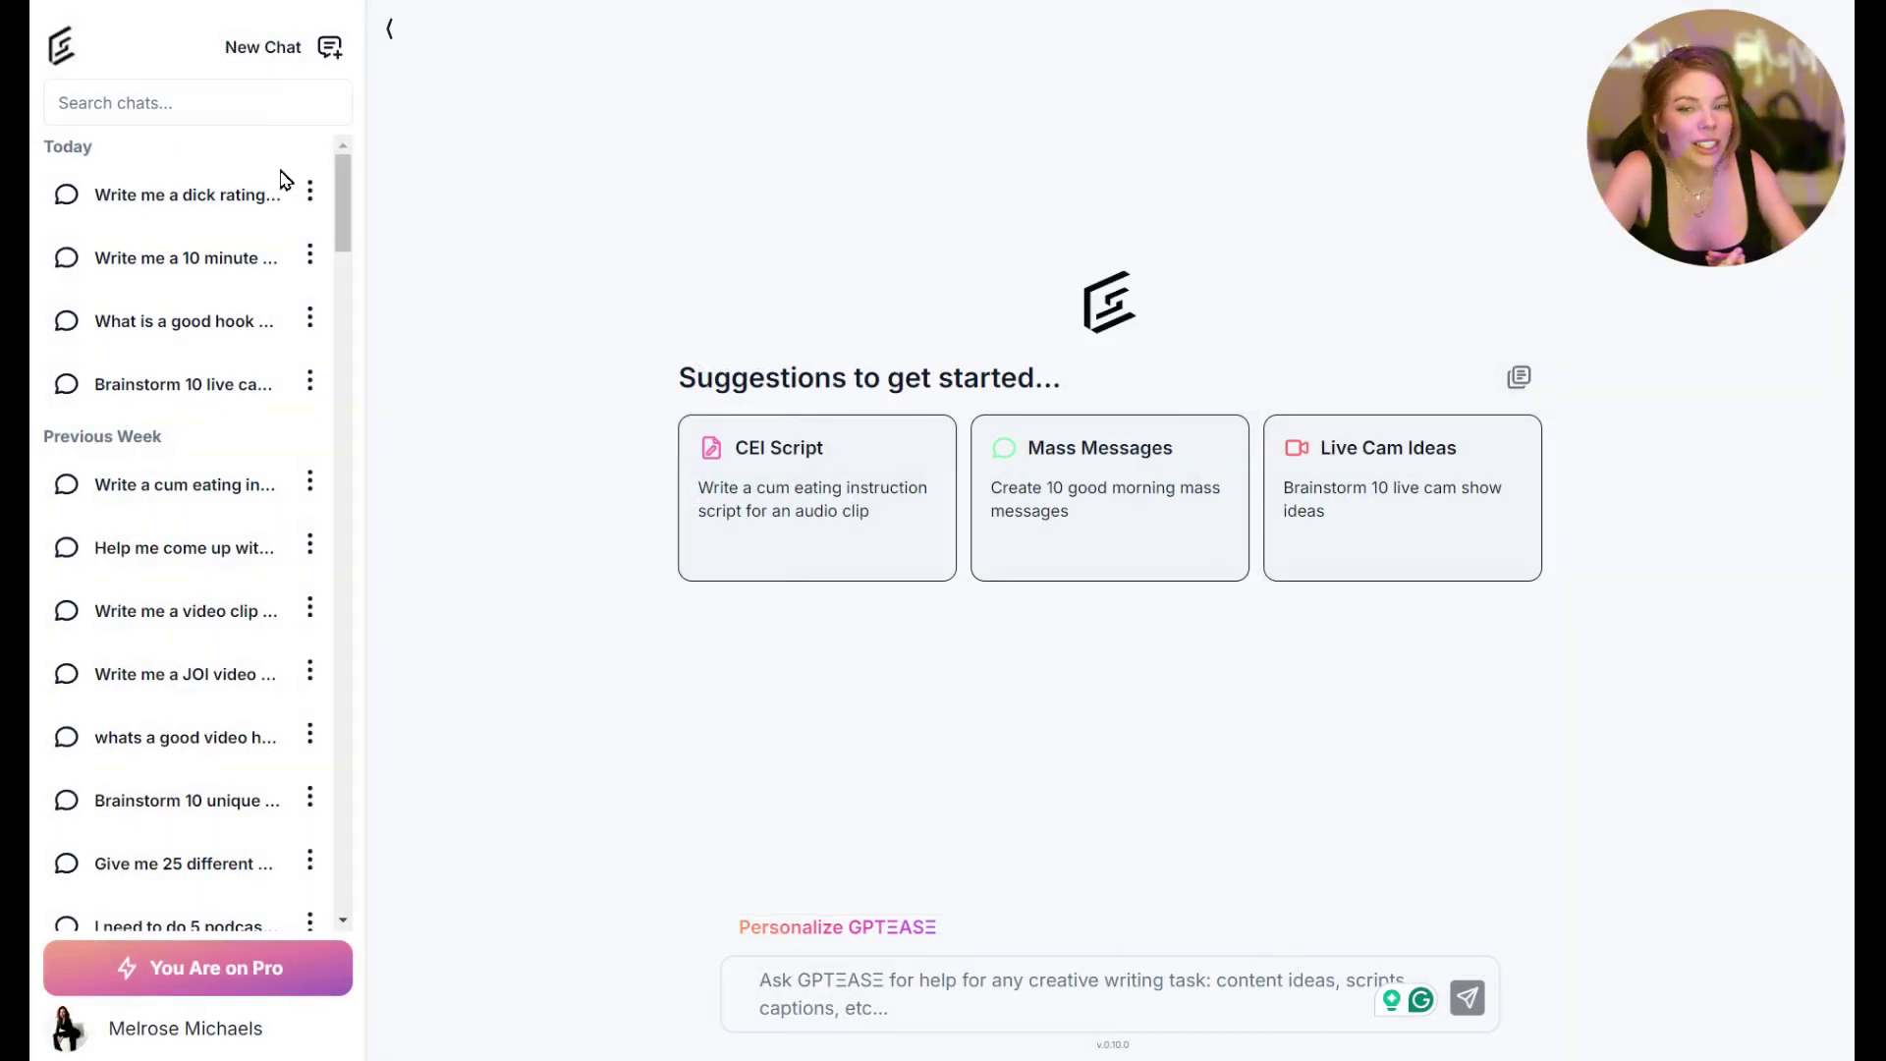
scroll(234, 850, down, 6)
scroll(236, 837, up, 6)
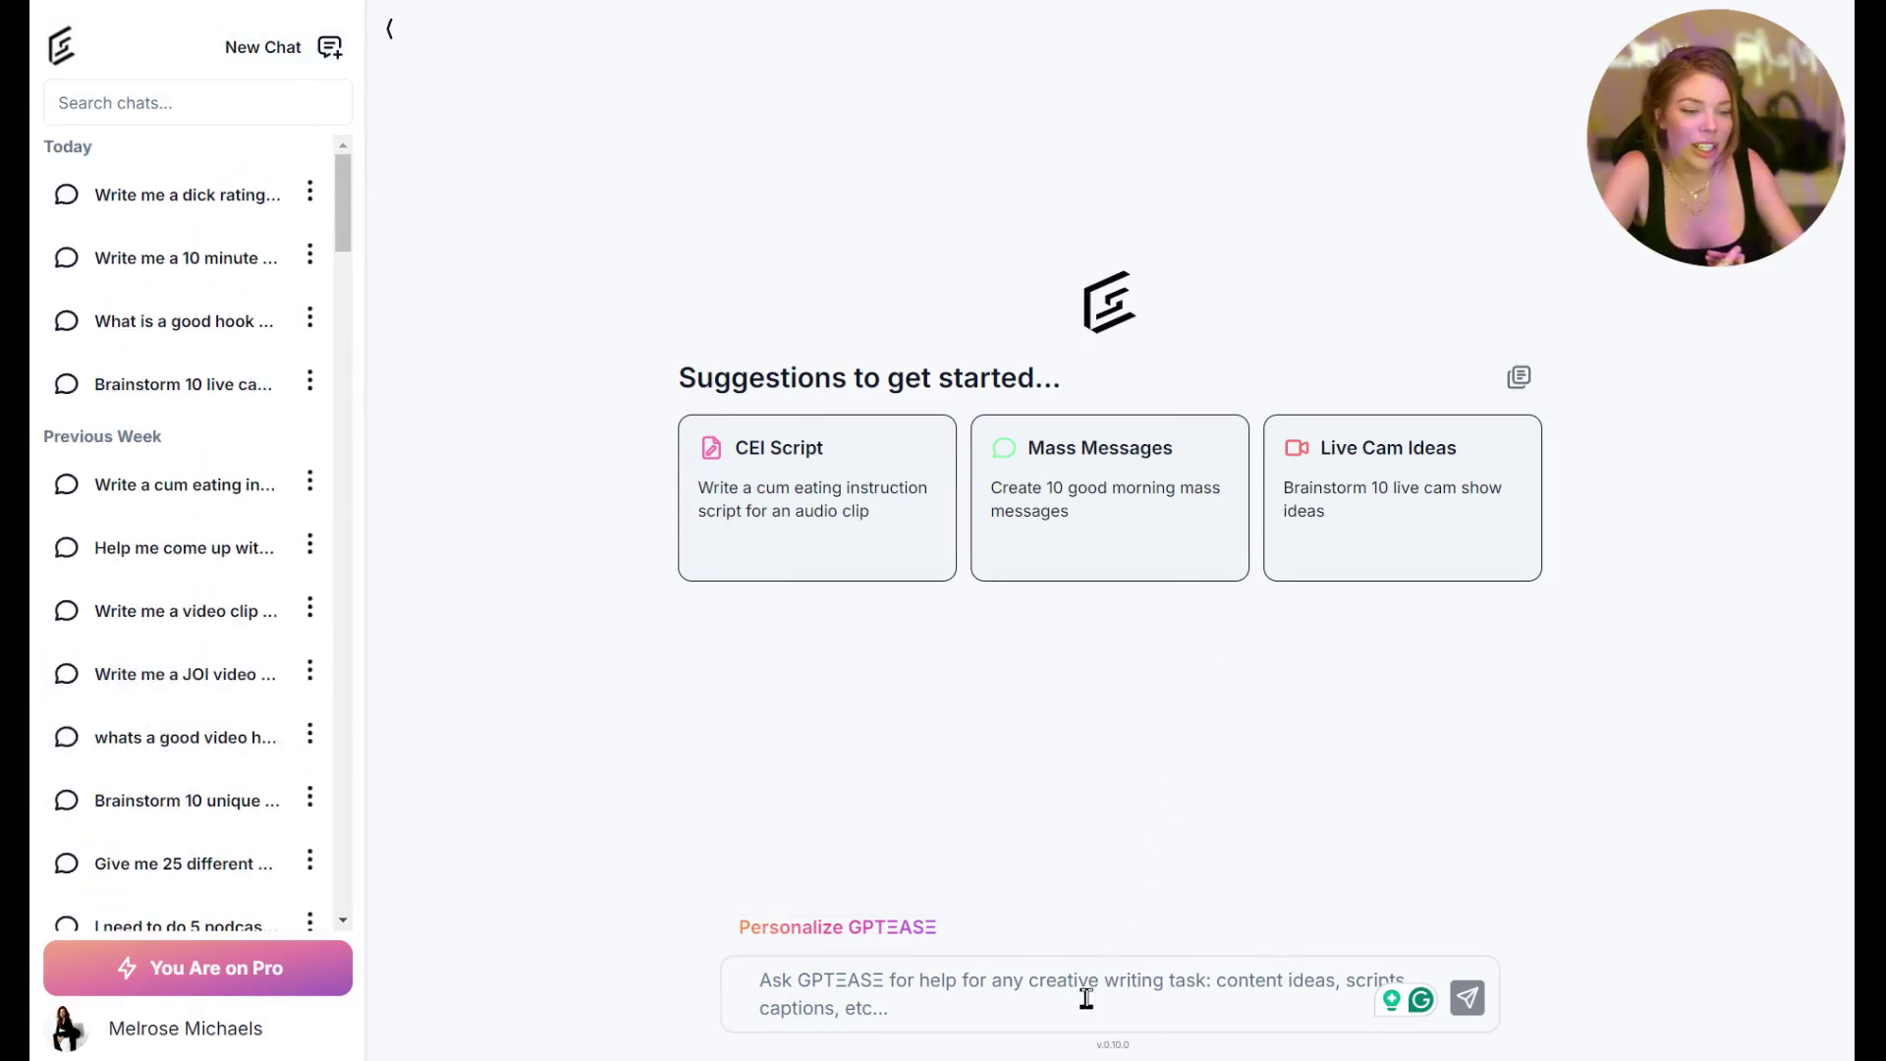
click(1004, 1004)
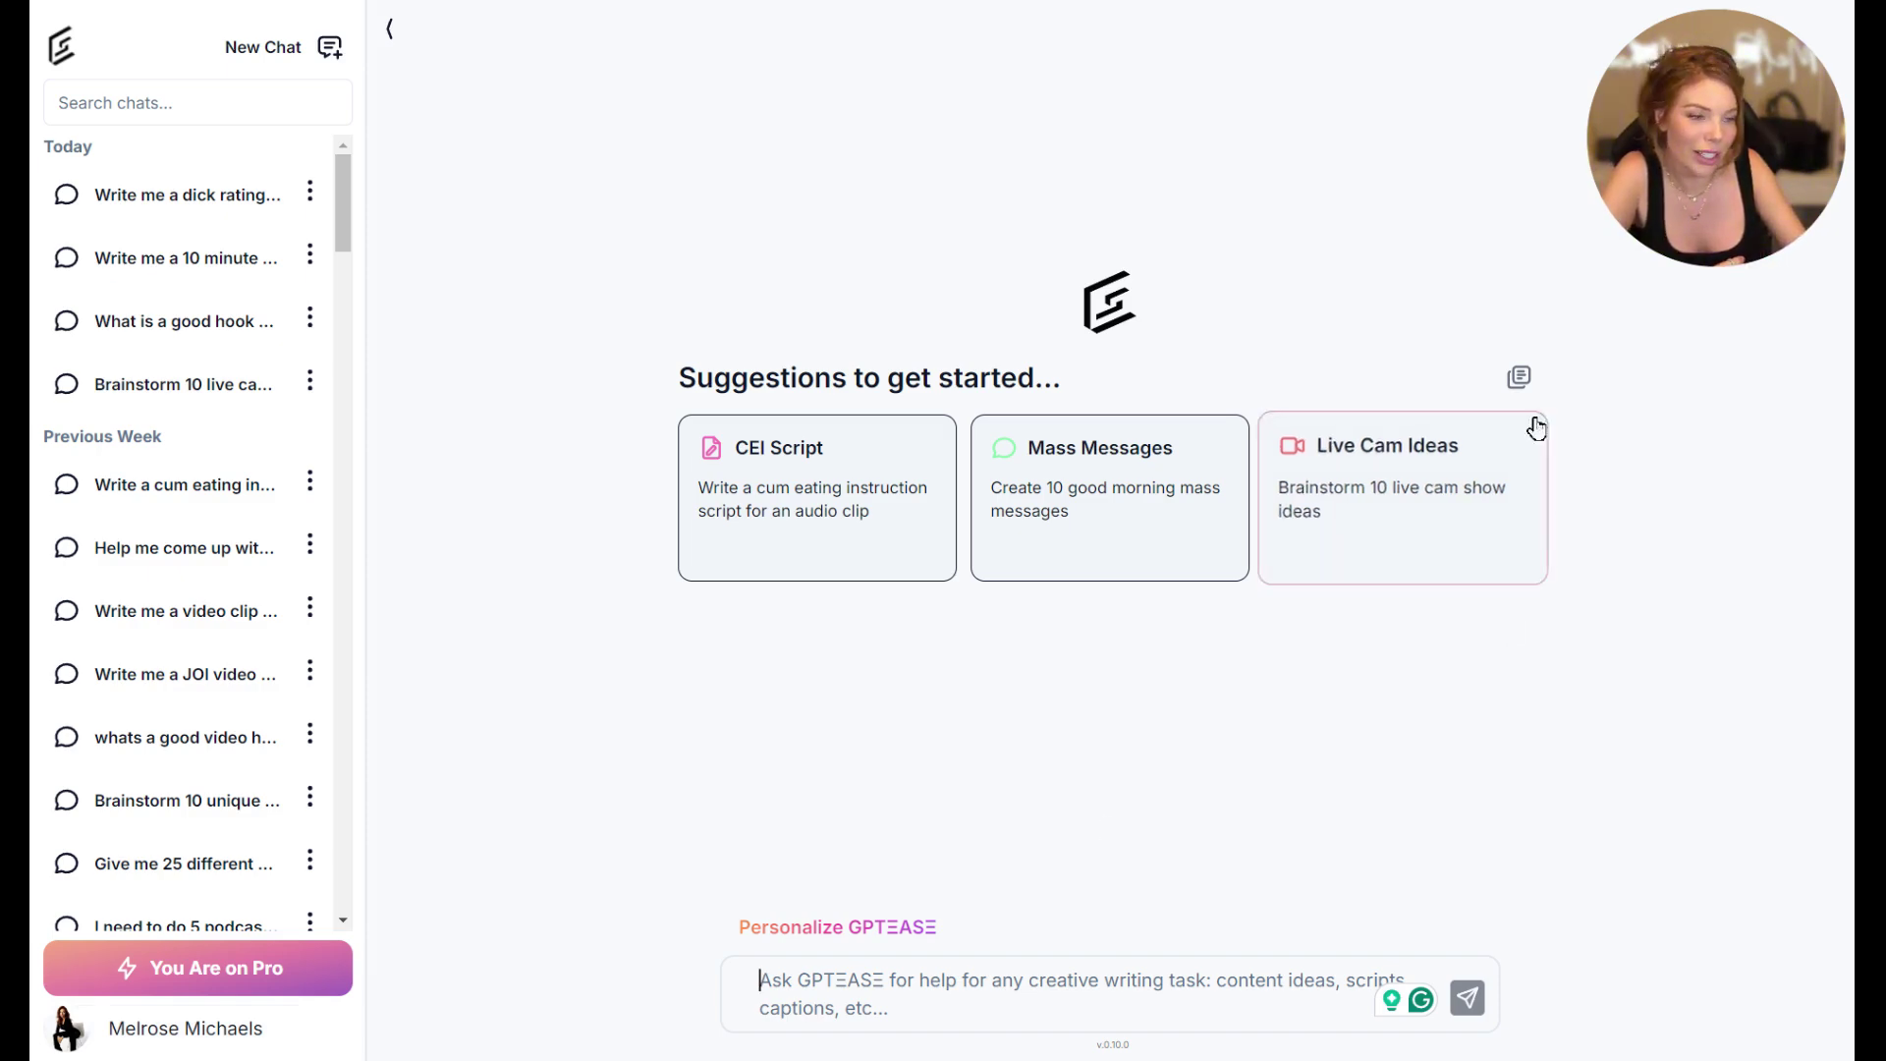
Step: Insert the 'Reply to DM/Sexting' library template into the message box and scroll through it
click(1519, 379)
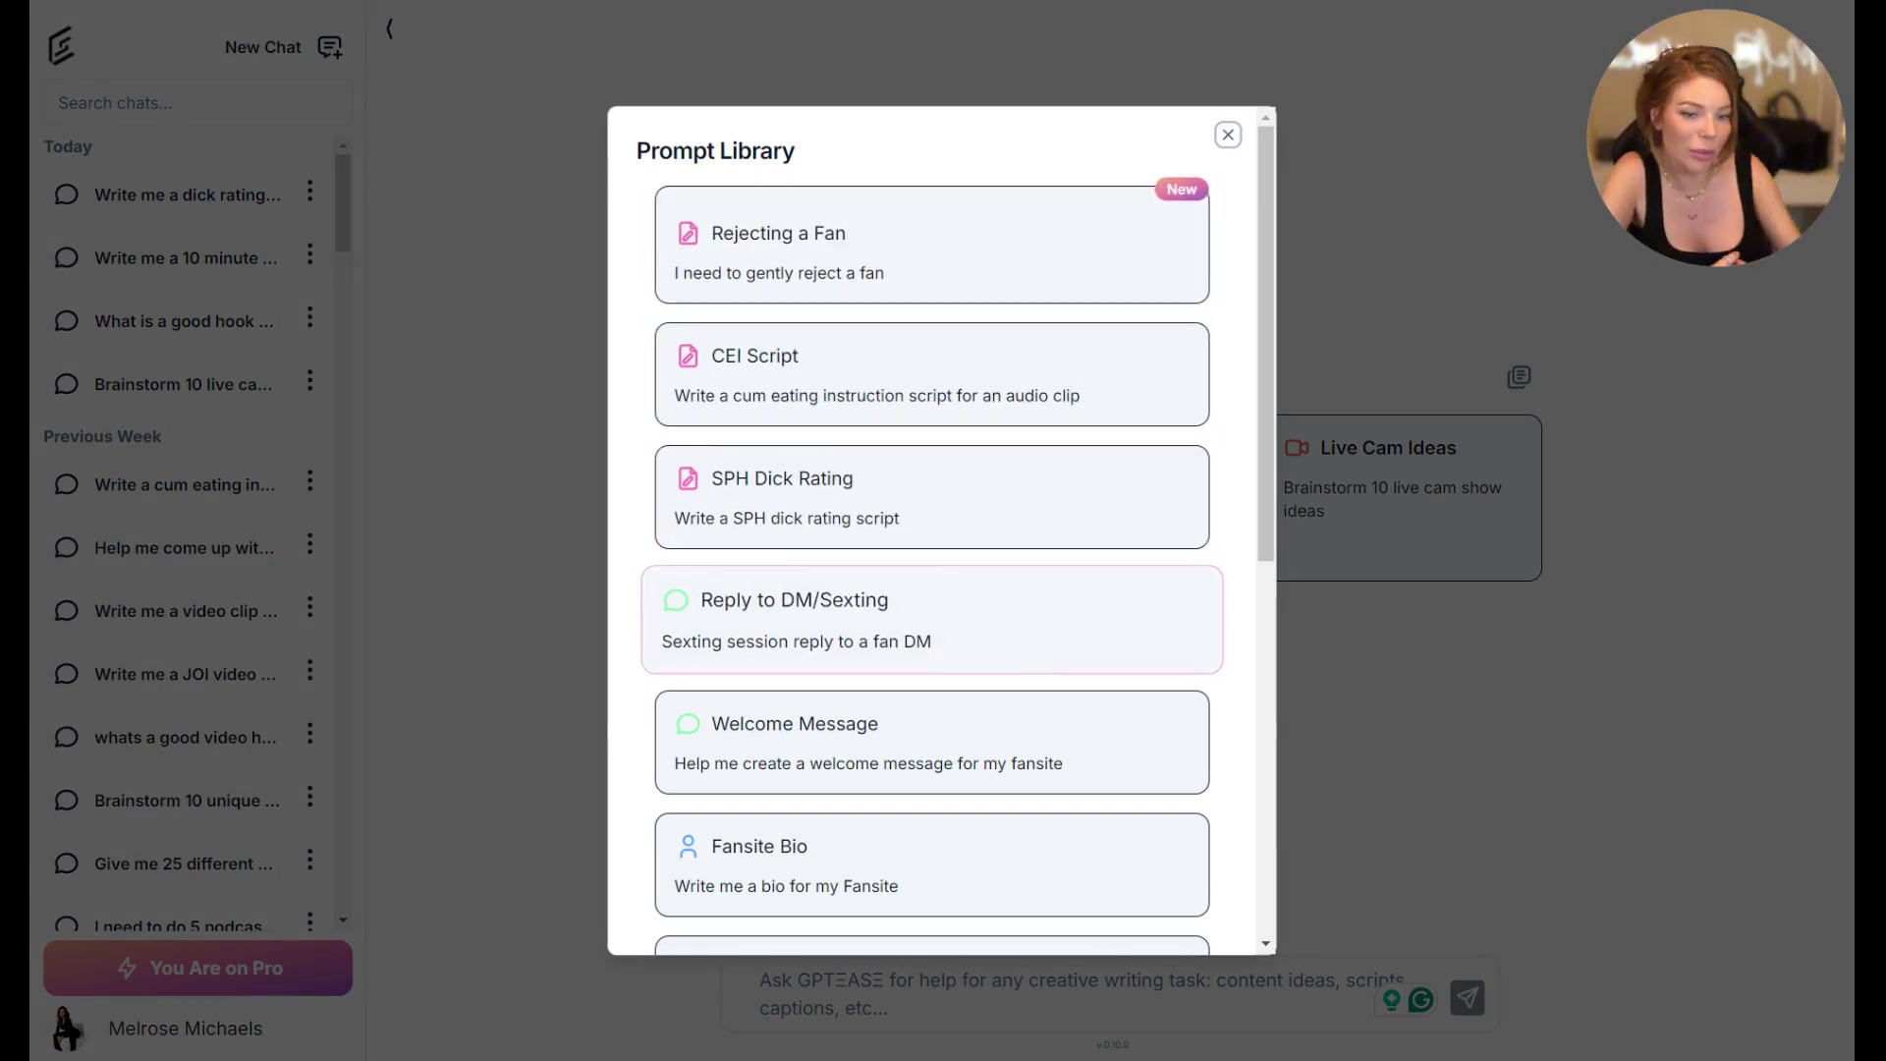
click(1031, 644)
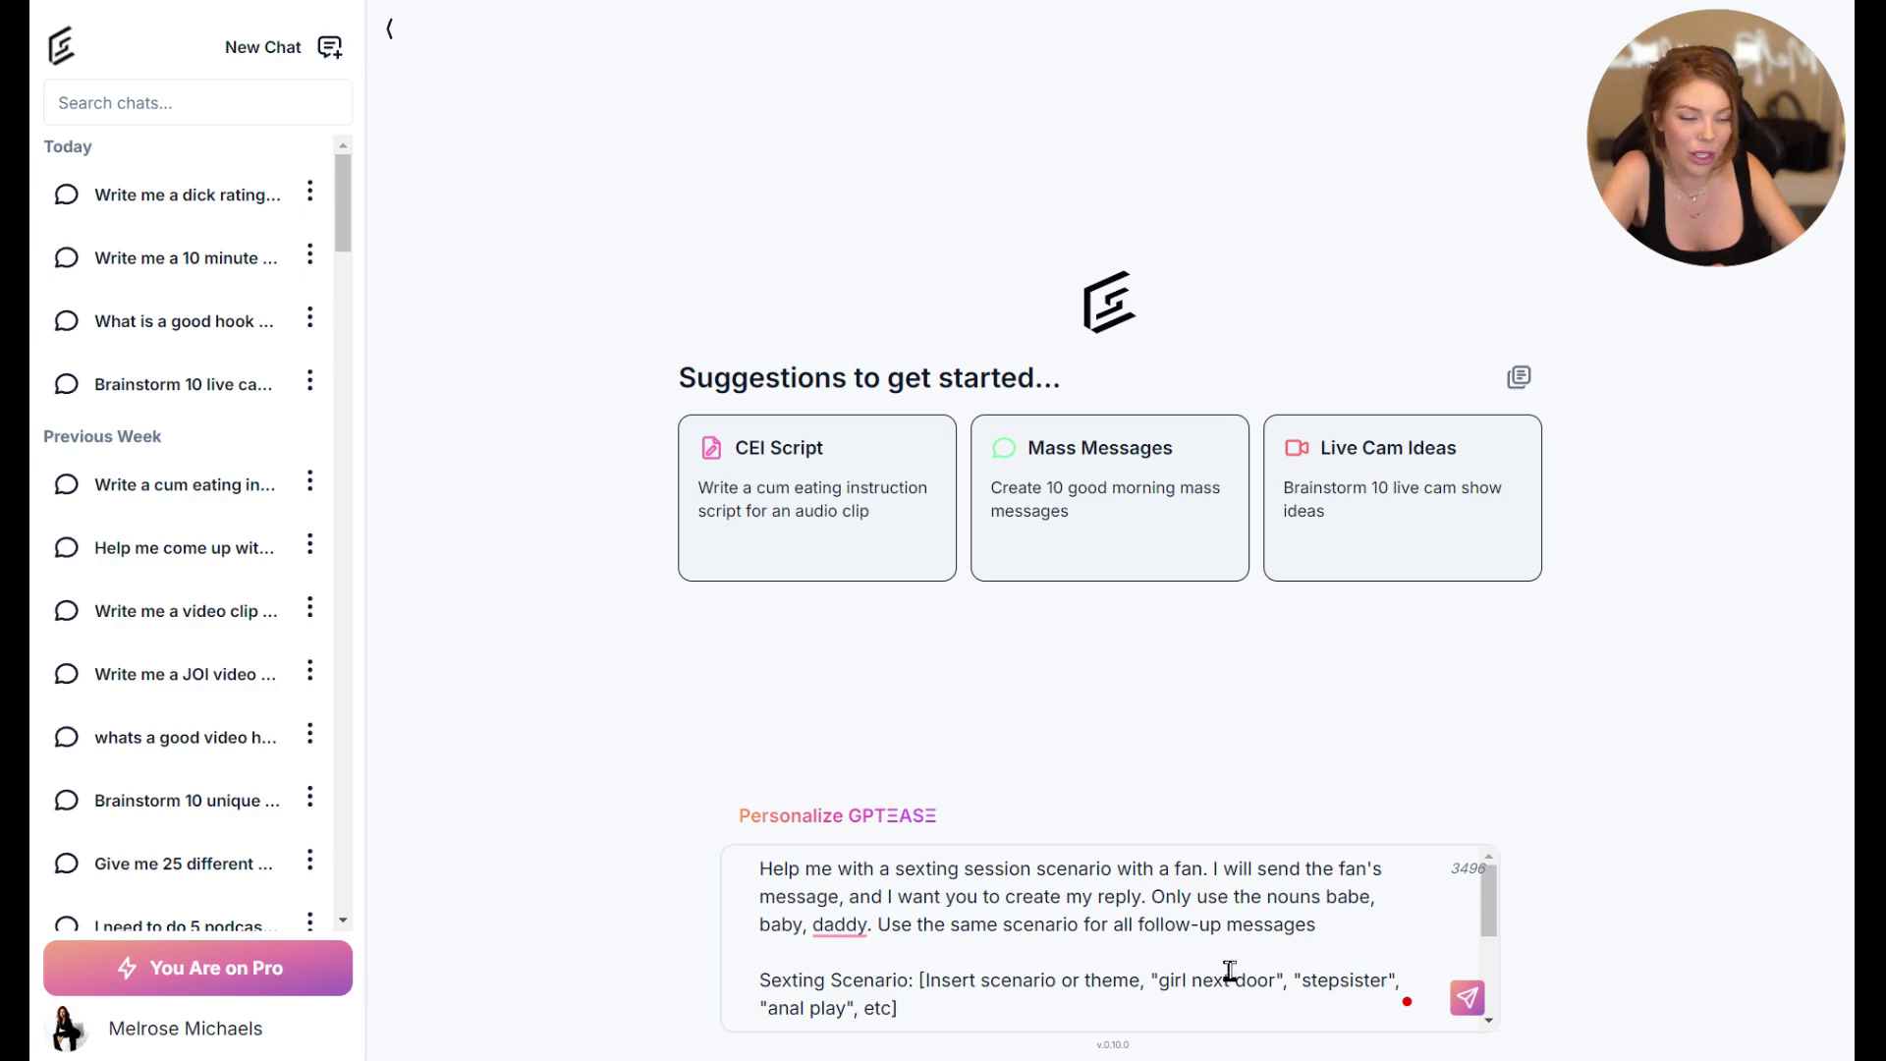
scroll(1225, 972, down, 3)
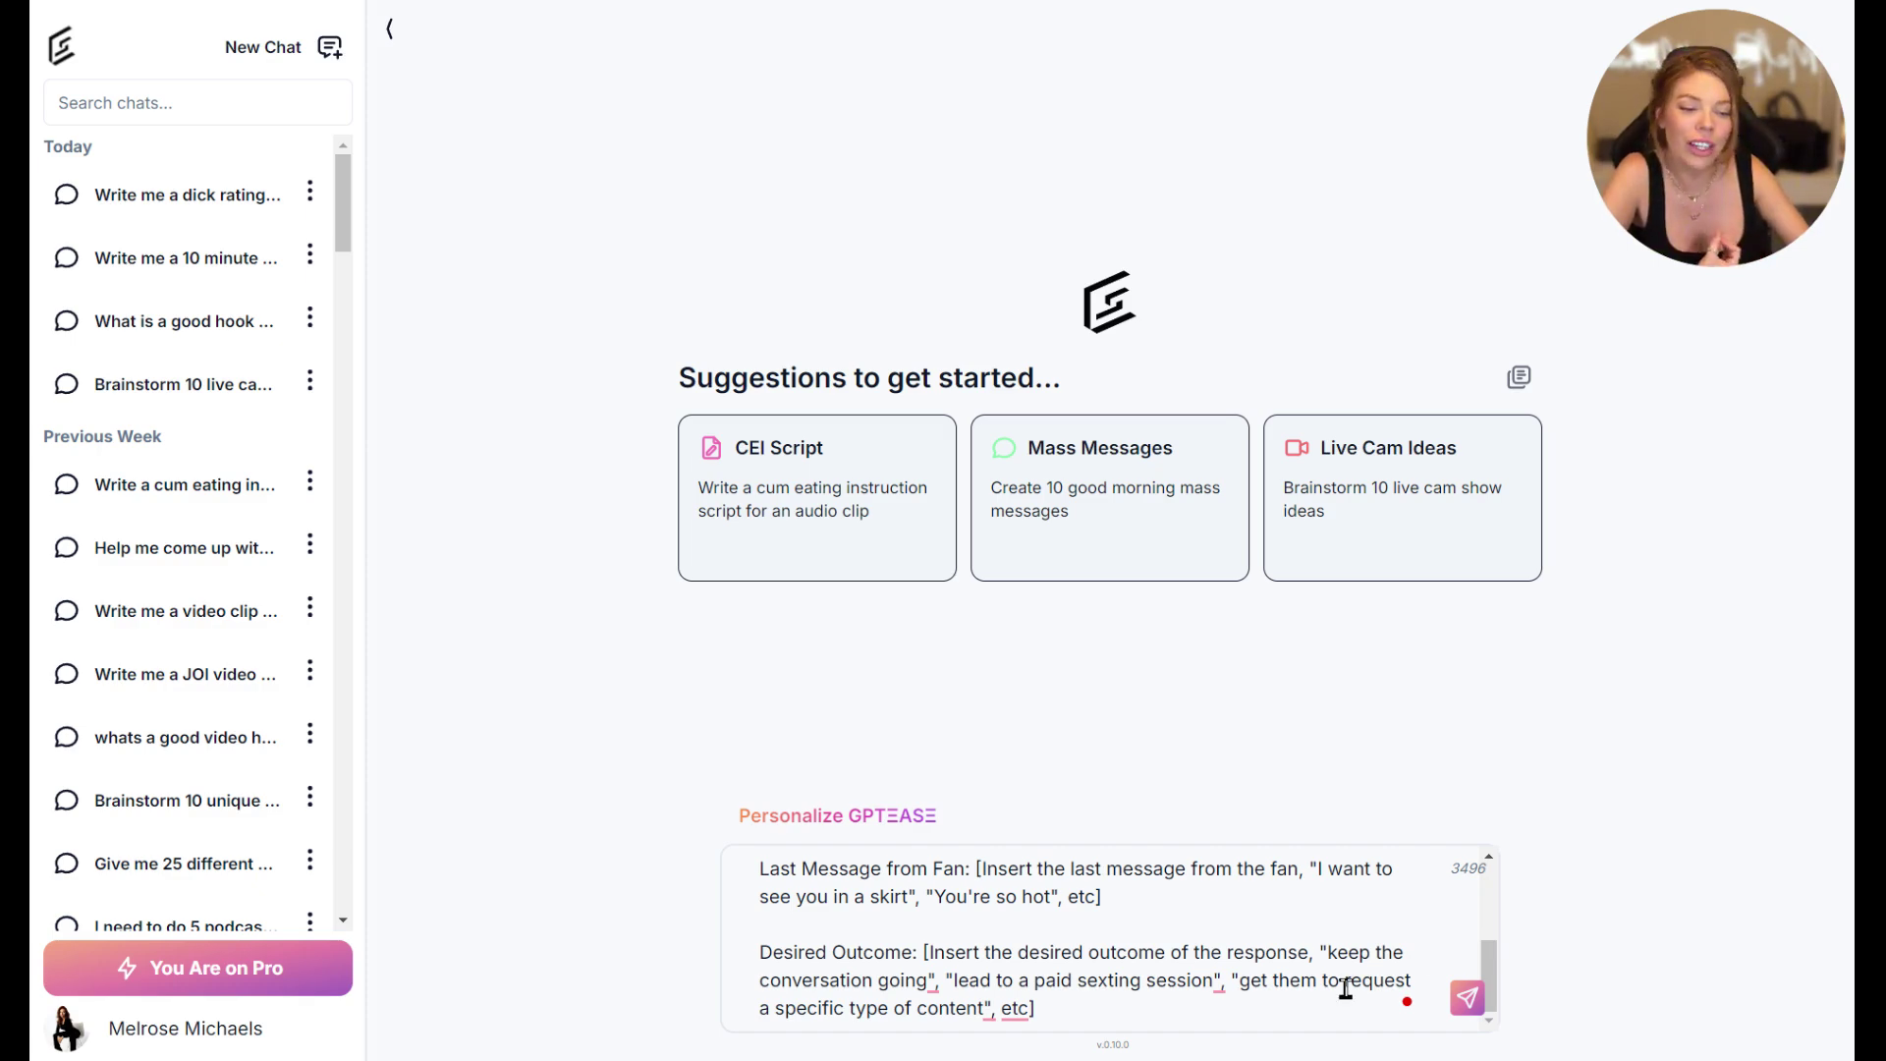
scroll(1345, 987, up, 5)
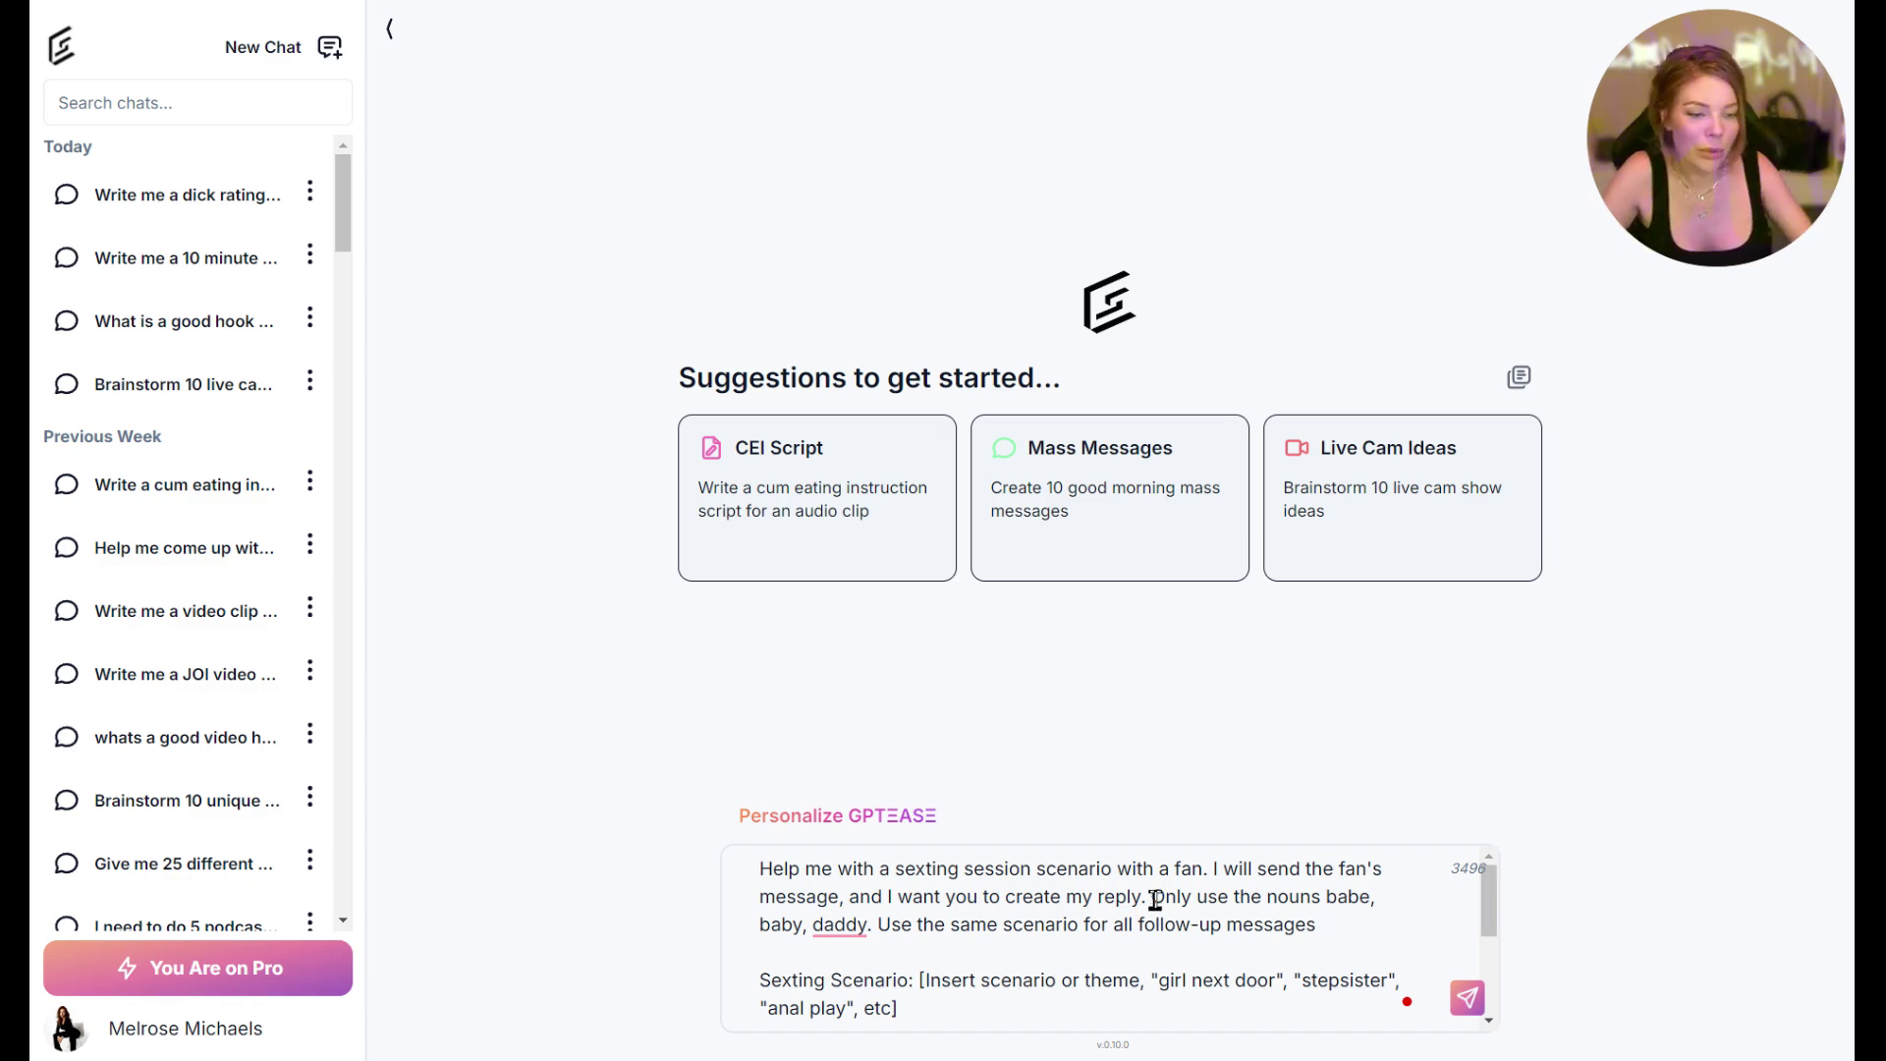
Step: Delete 'daddy' and insert 'hun' so the allowed nouns read 'babe, hun, baby'
drag(1151, 899, 877, 929)
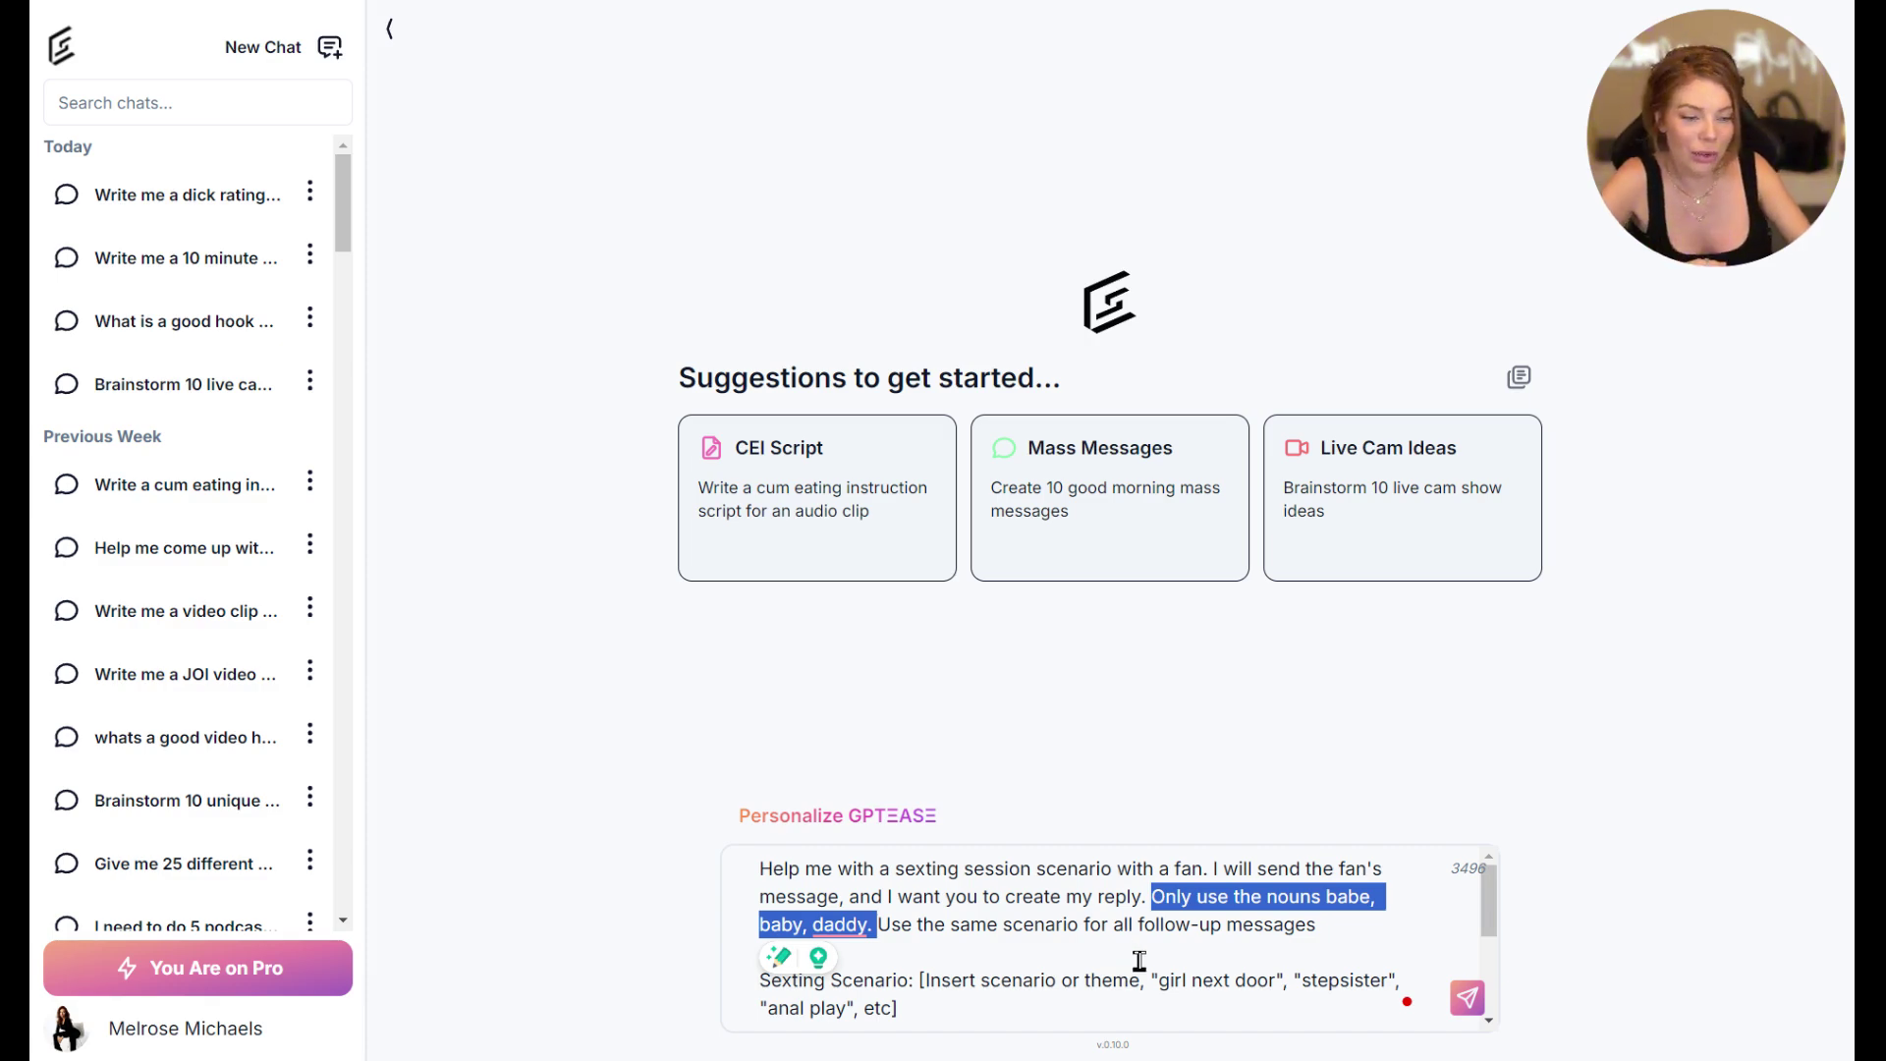
click(1134, 958)
click(869, 924)
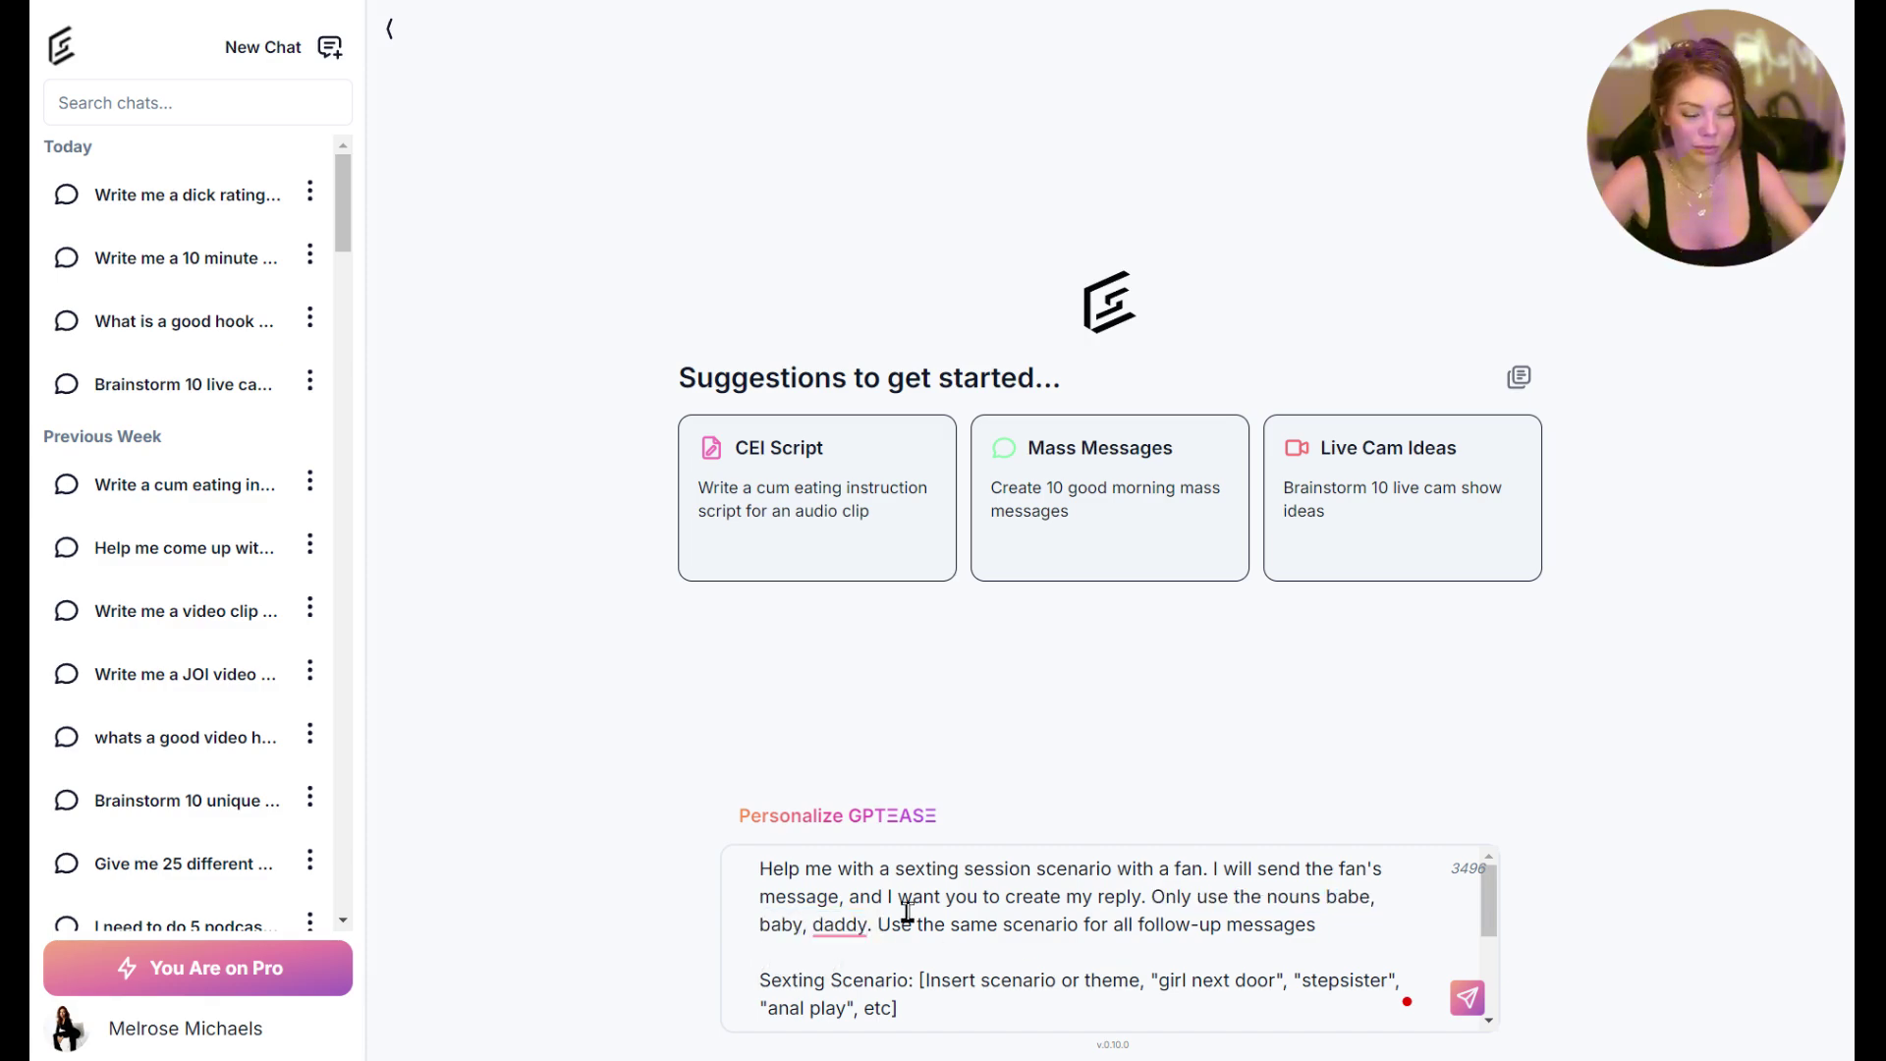
key(BackSpace)
key(BackSpace)
key(BackSpace)
key(BackSpace)
key(BackSpace)
key(BackSpace)
key(BackSpace)
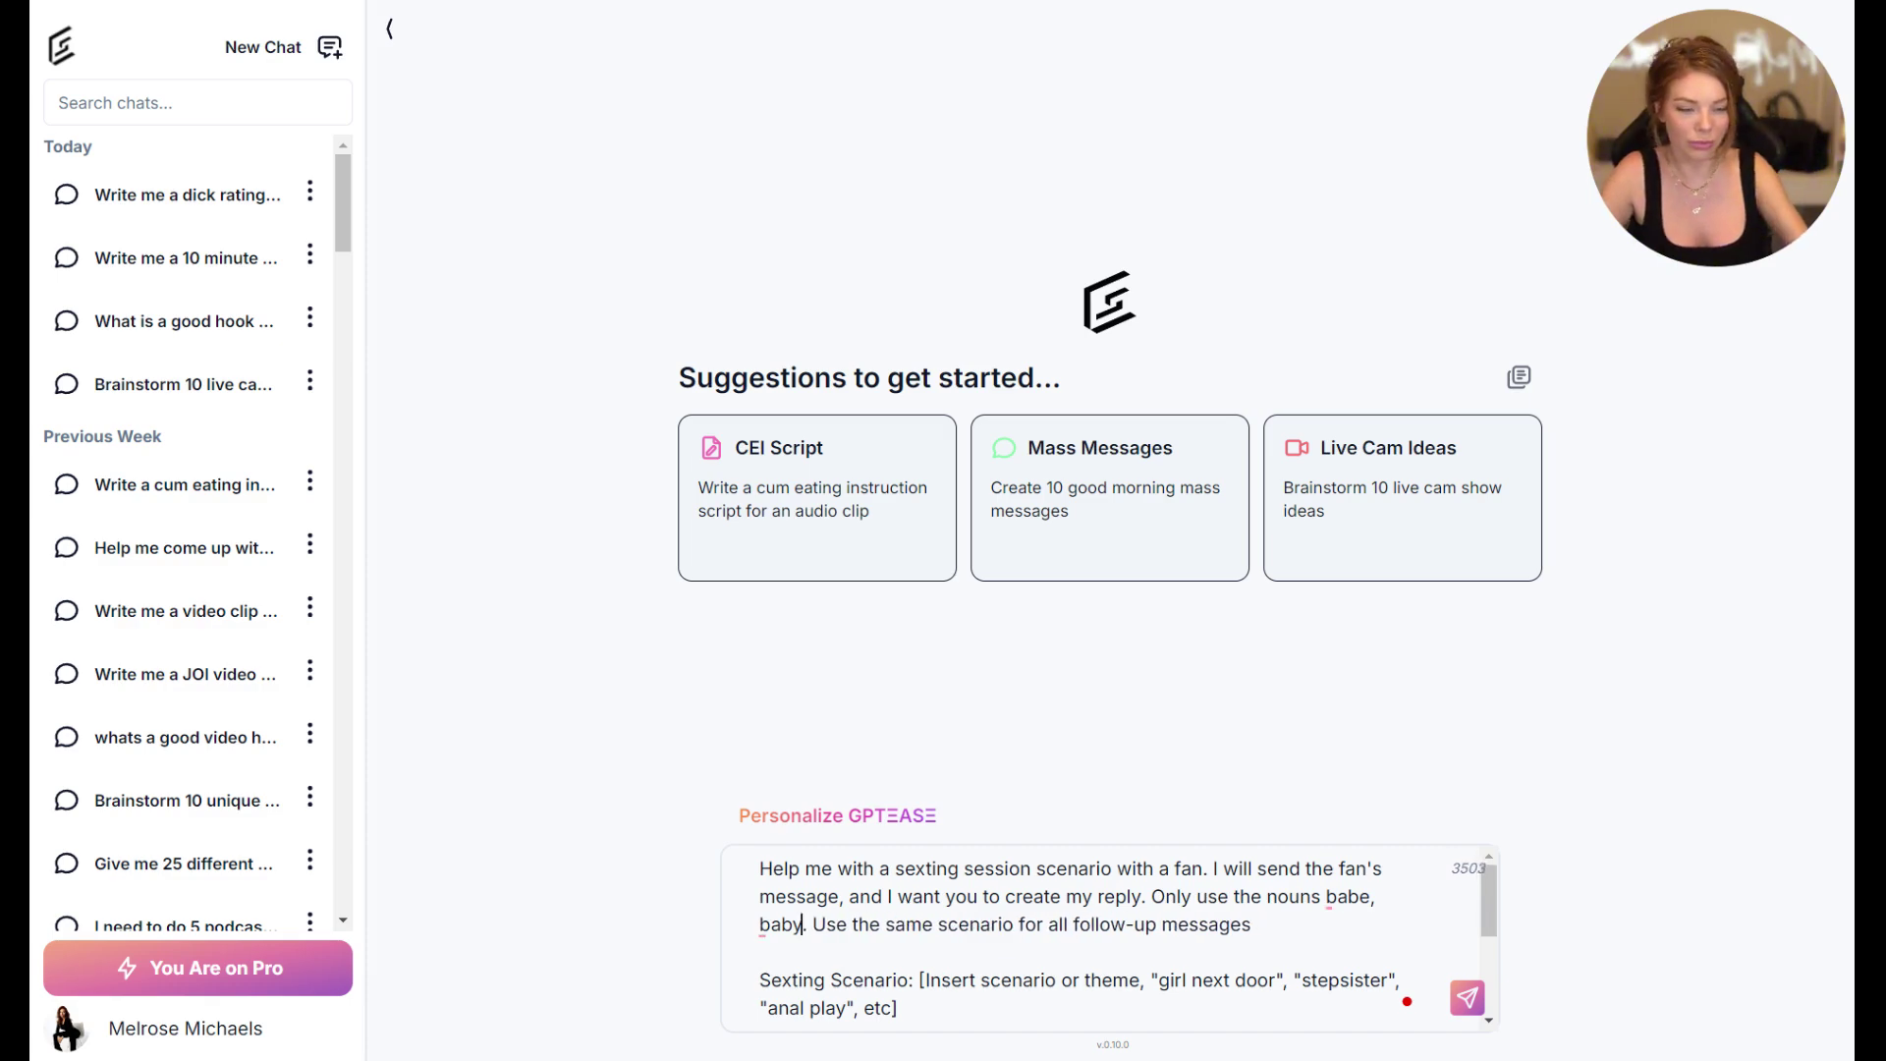
click(1437, 903)
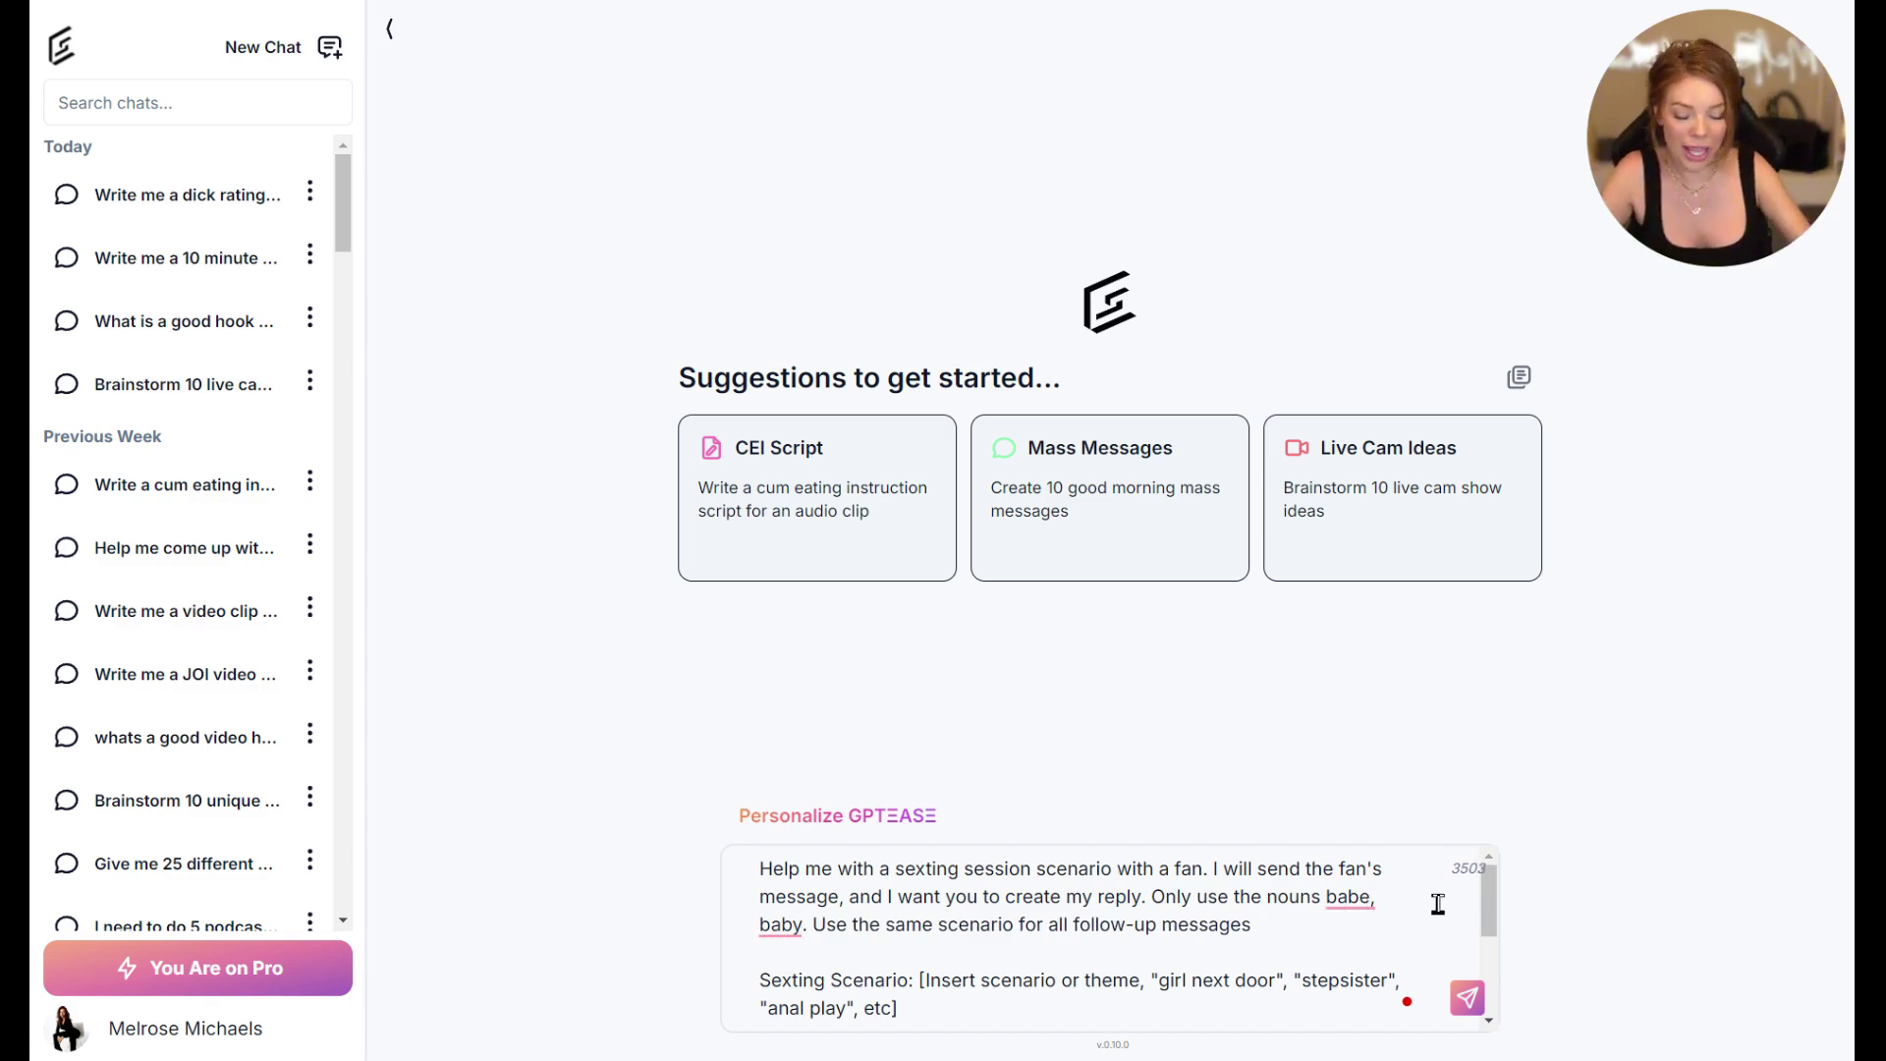
text(hun,)
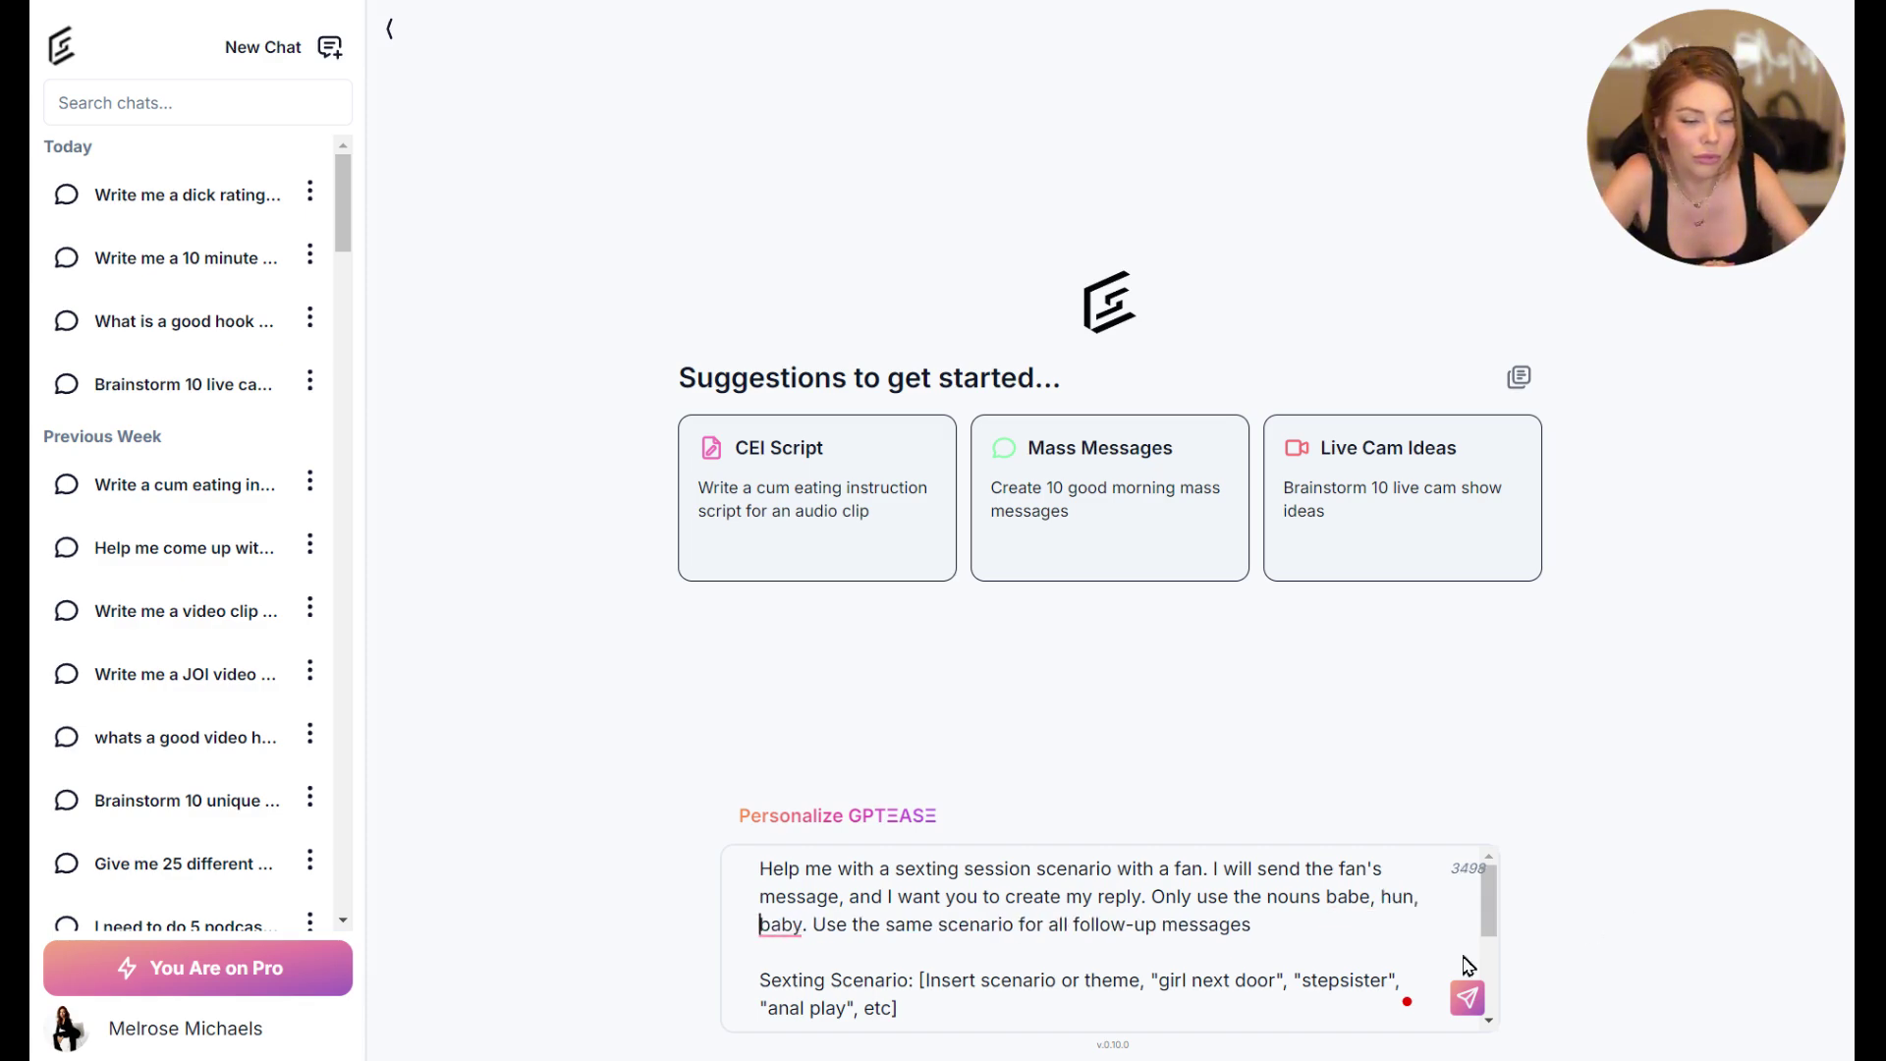
scroll(1368, 955, down, 1)
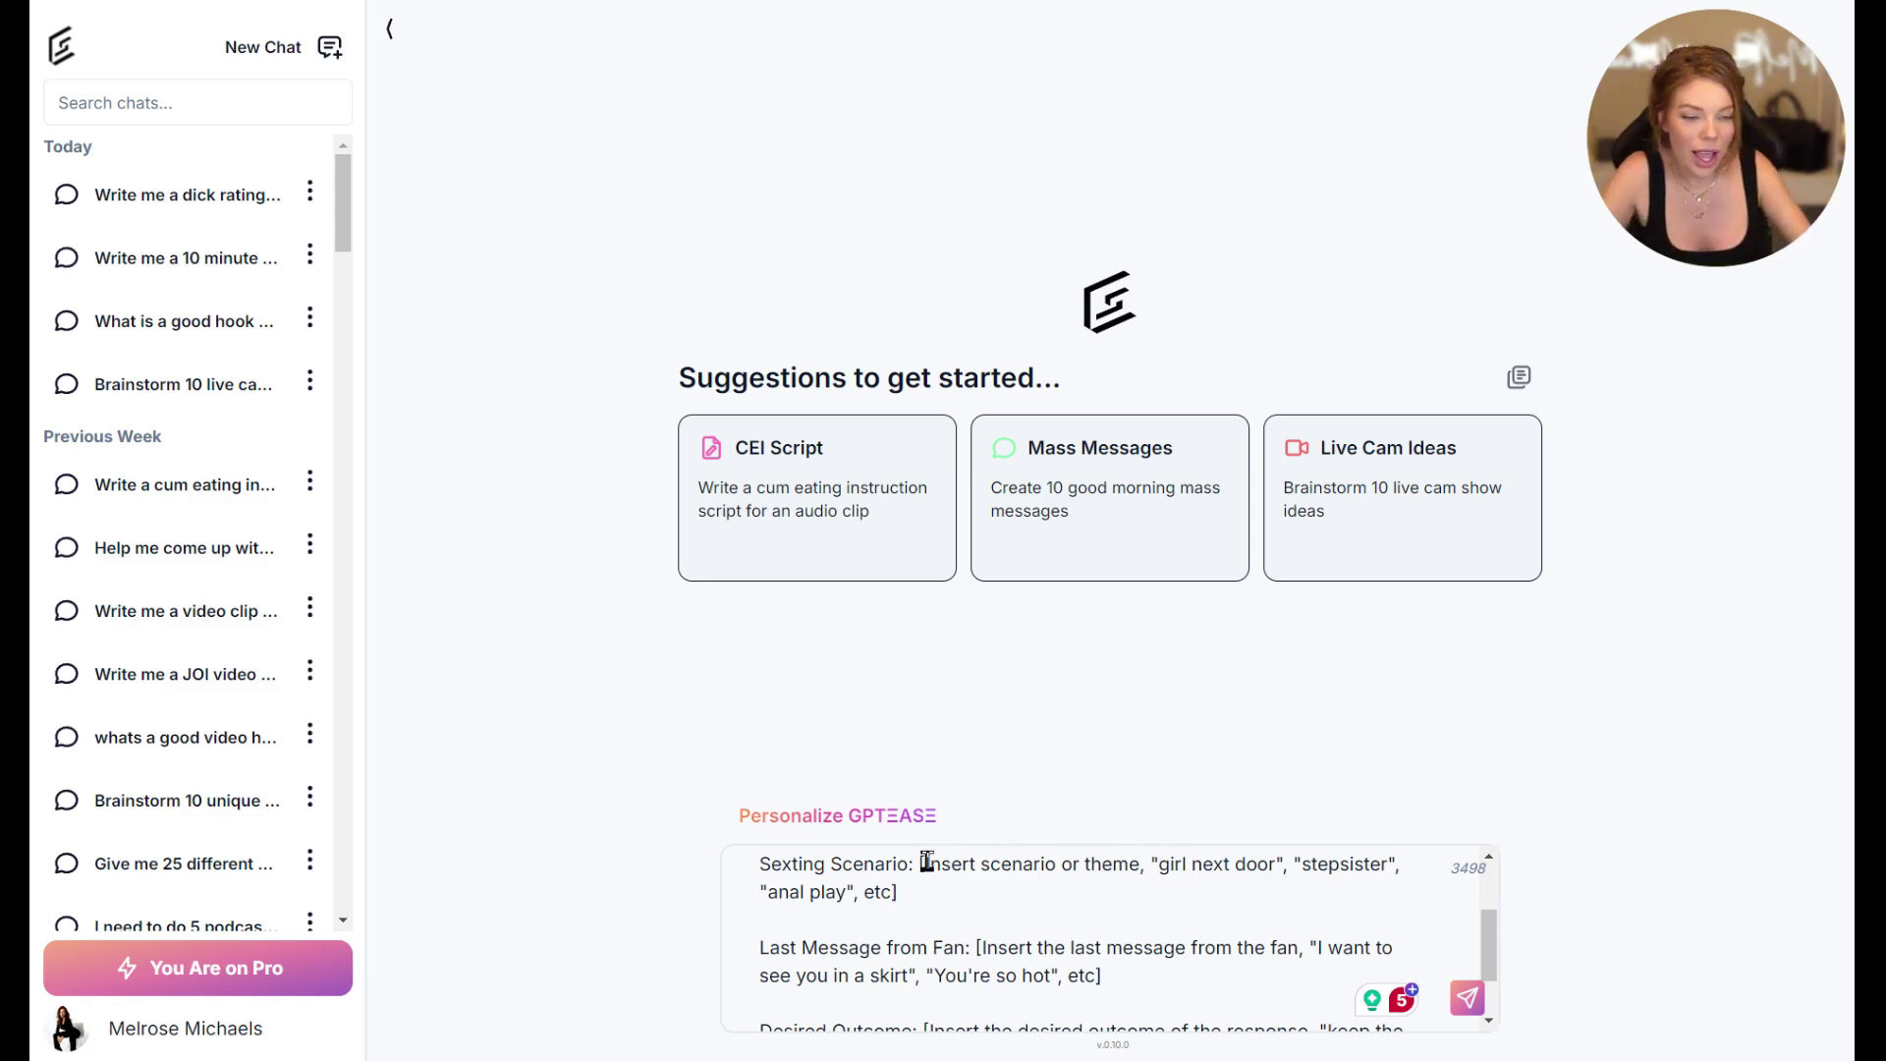
Step: Set the scenario to 'meeting a stranger at a bar' and paste in the fan's last message
drag(926, 863, 892, 891)
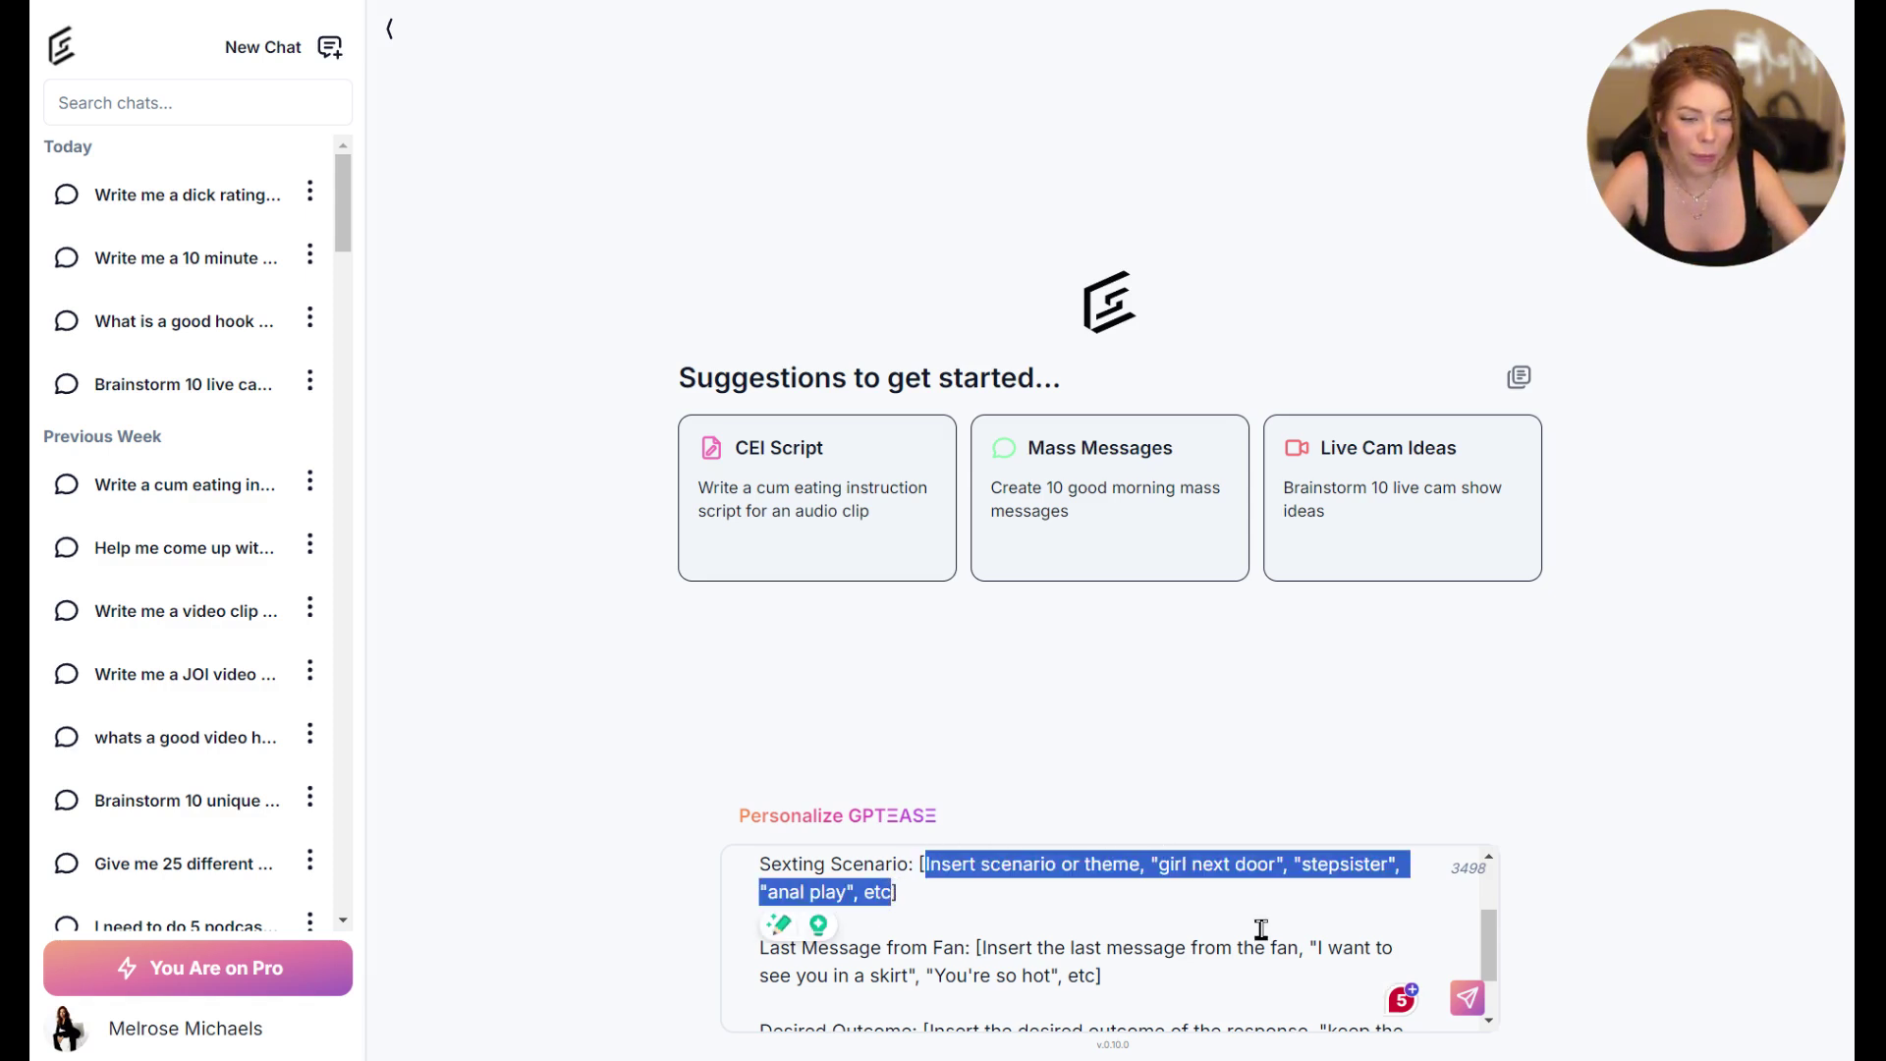
text(meeting a strange)
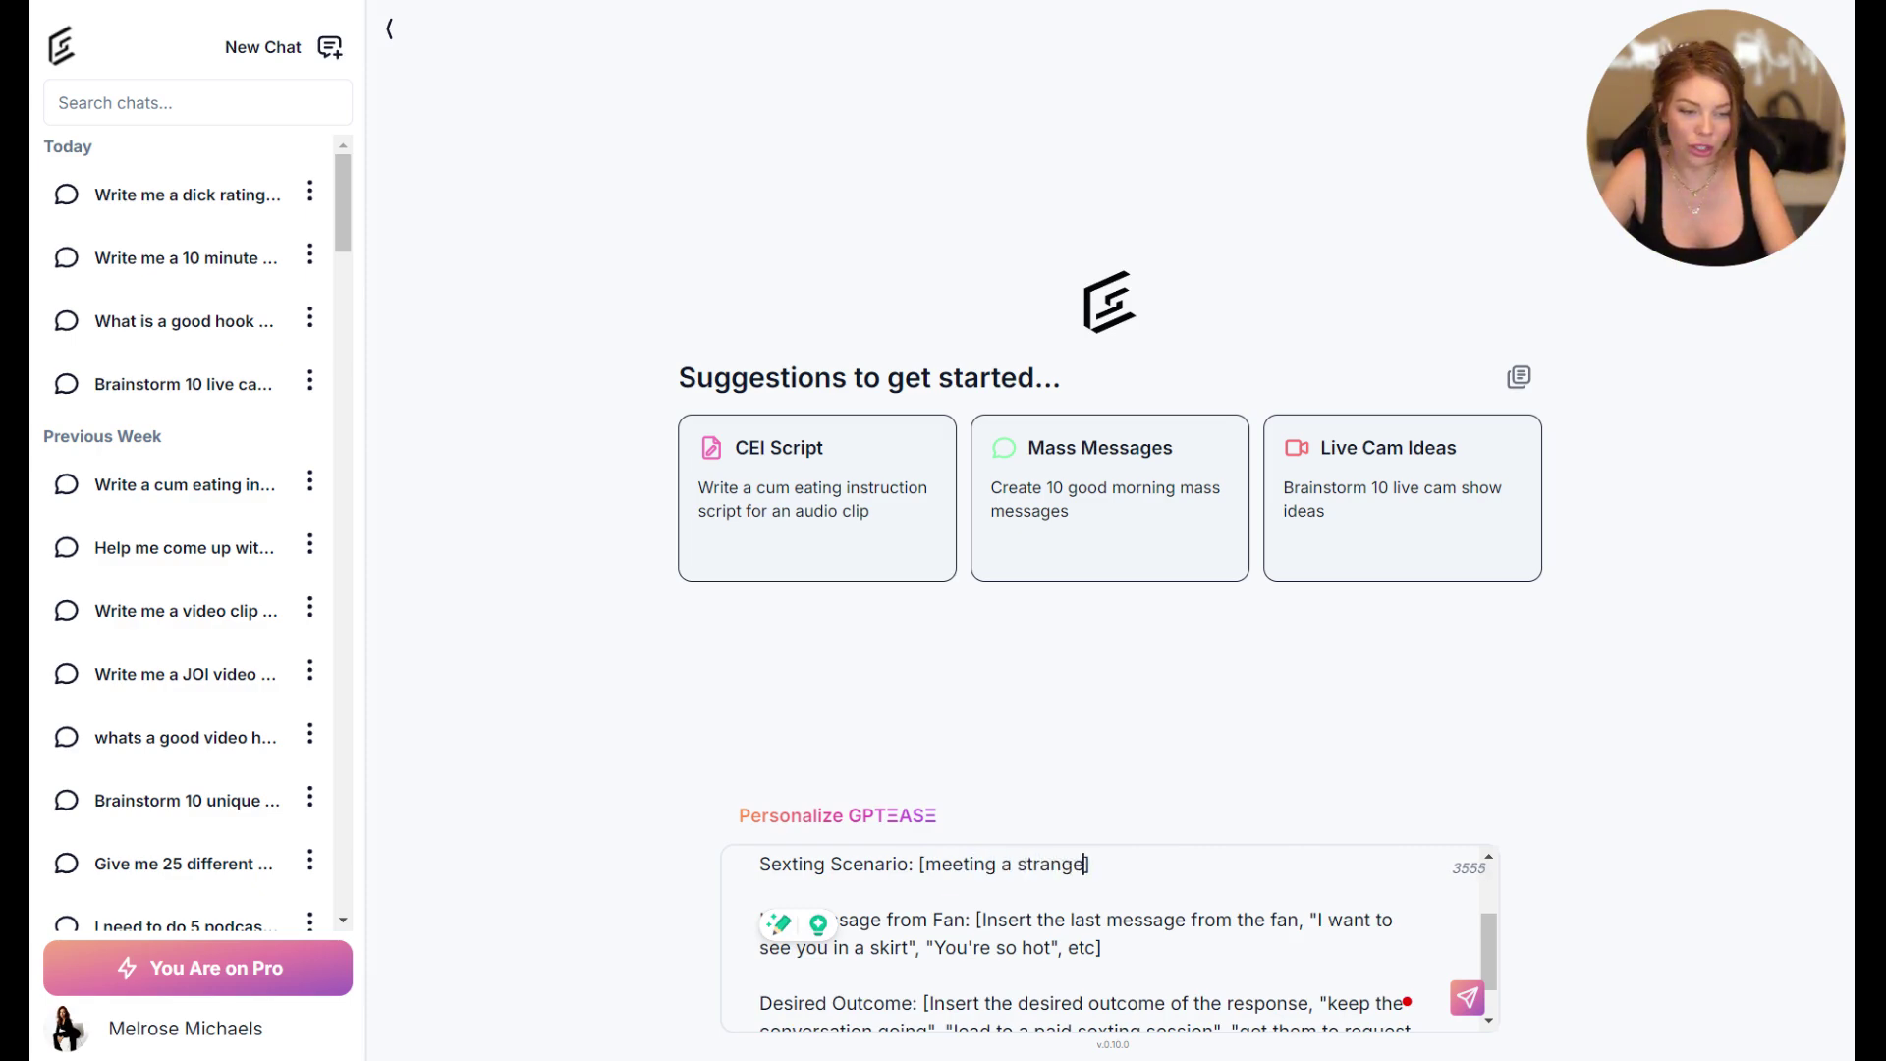
text(r at a bar)
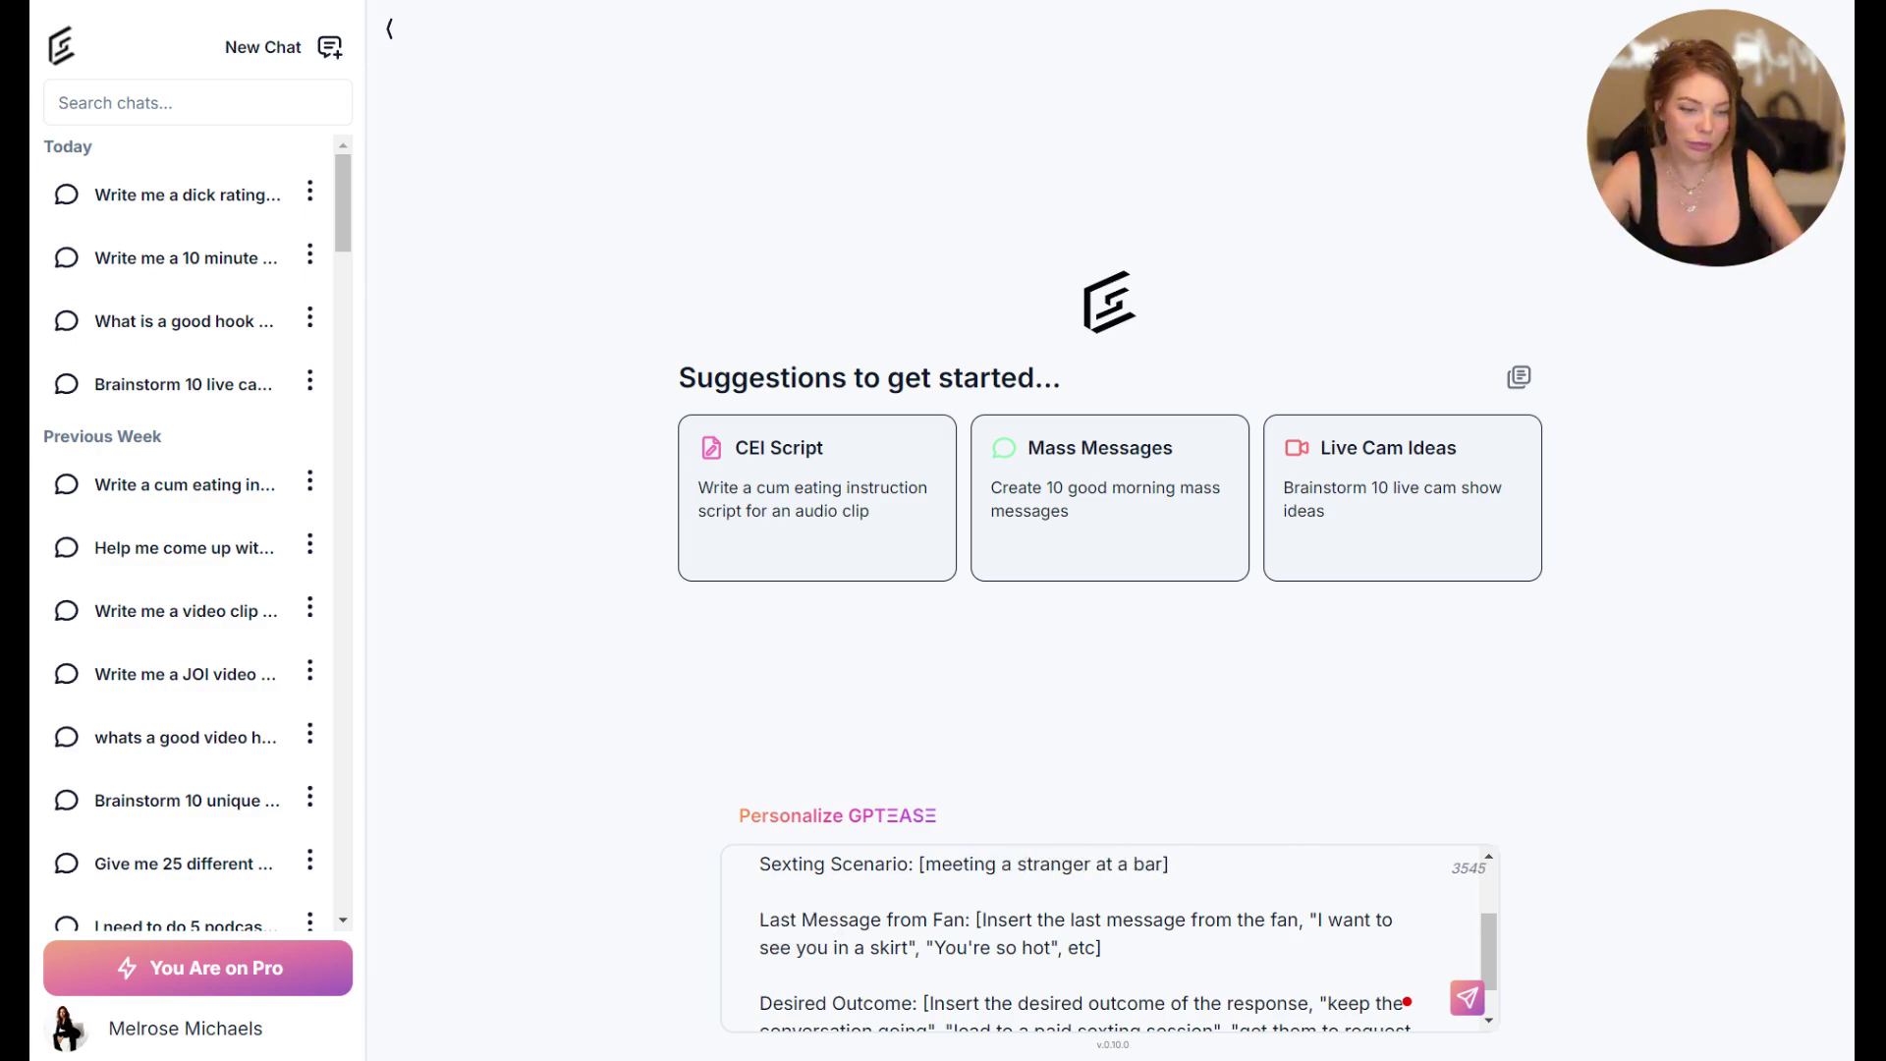
click(1239, 962)
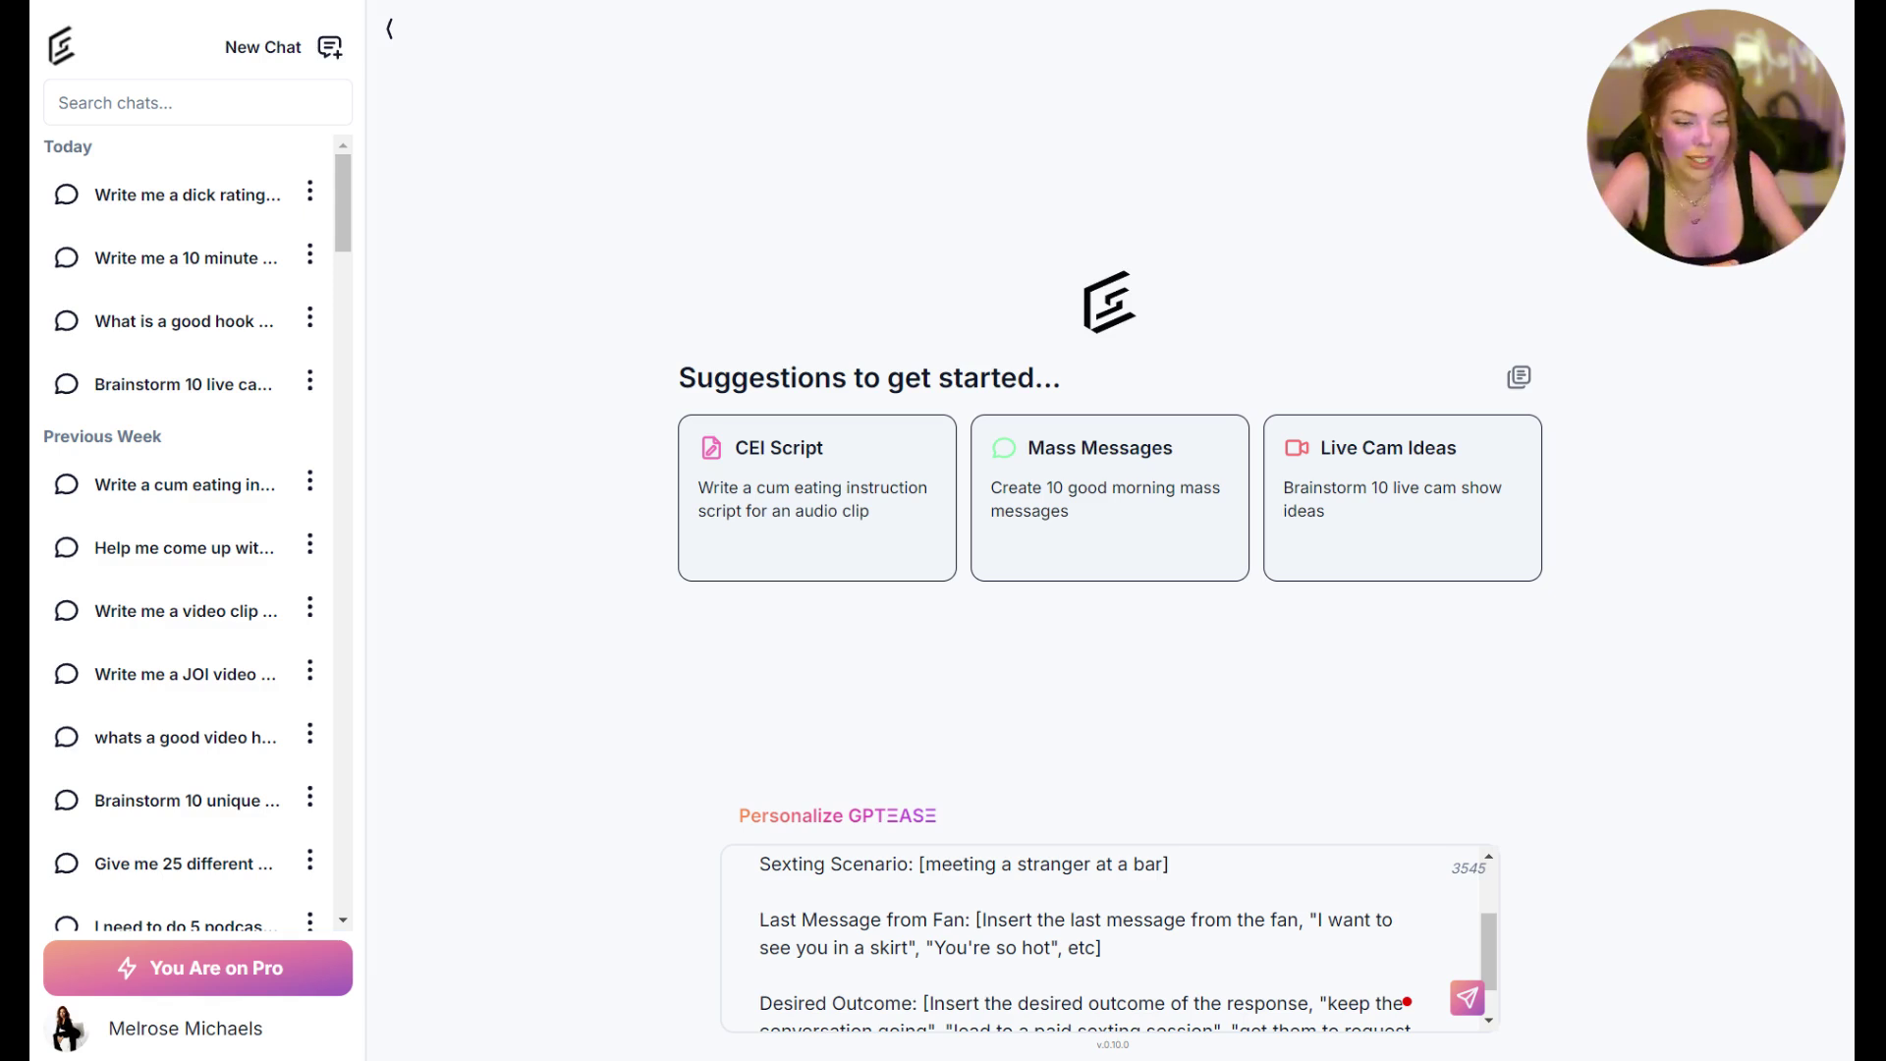
drag(983, 921, 1095, 947)
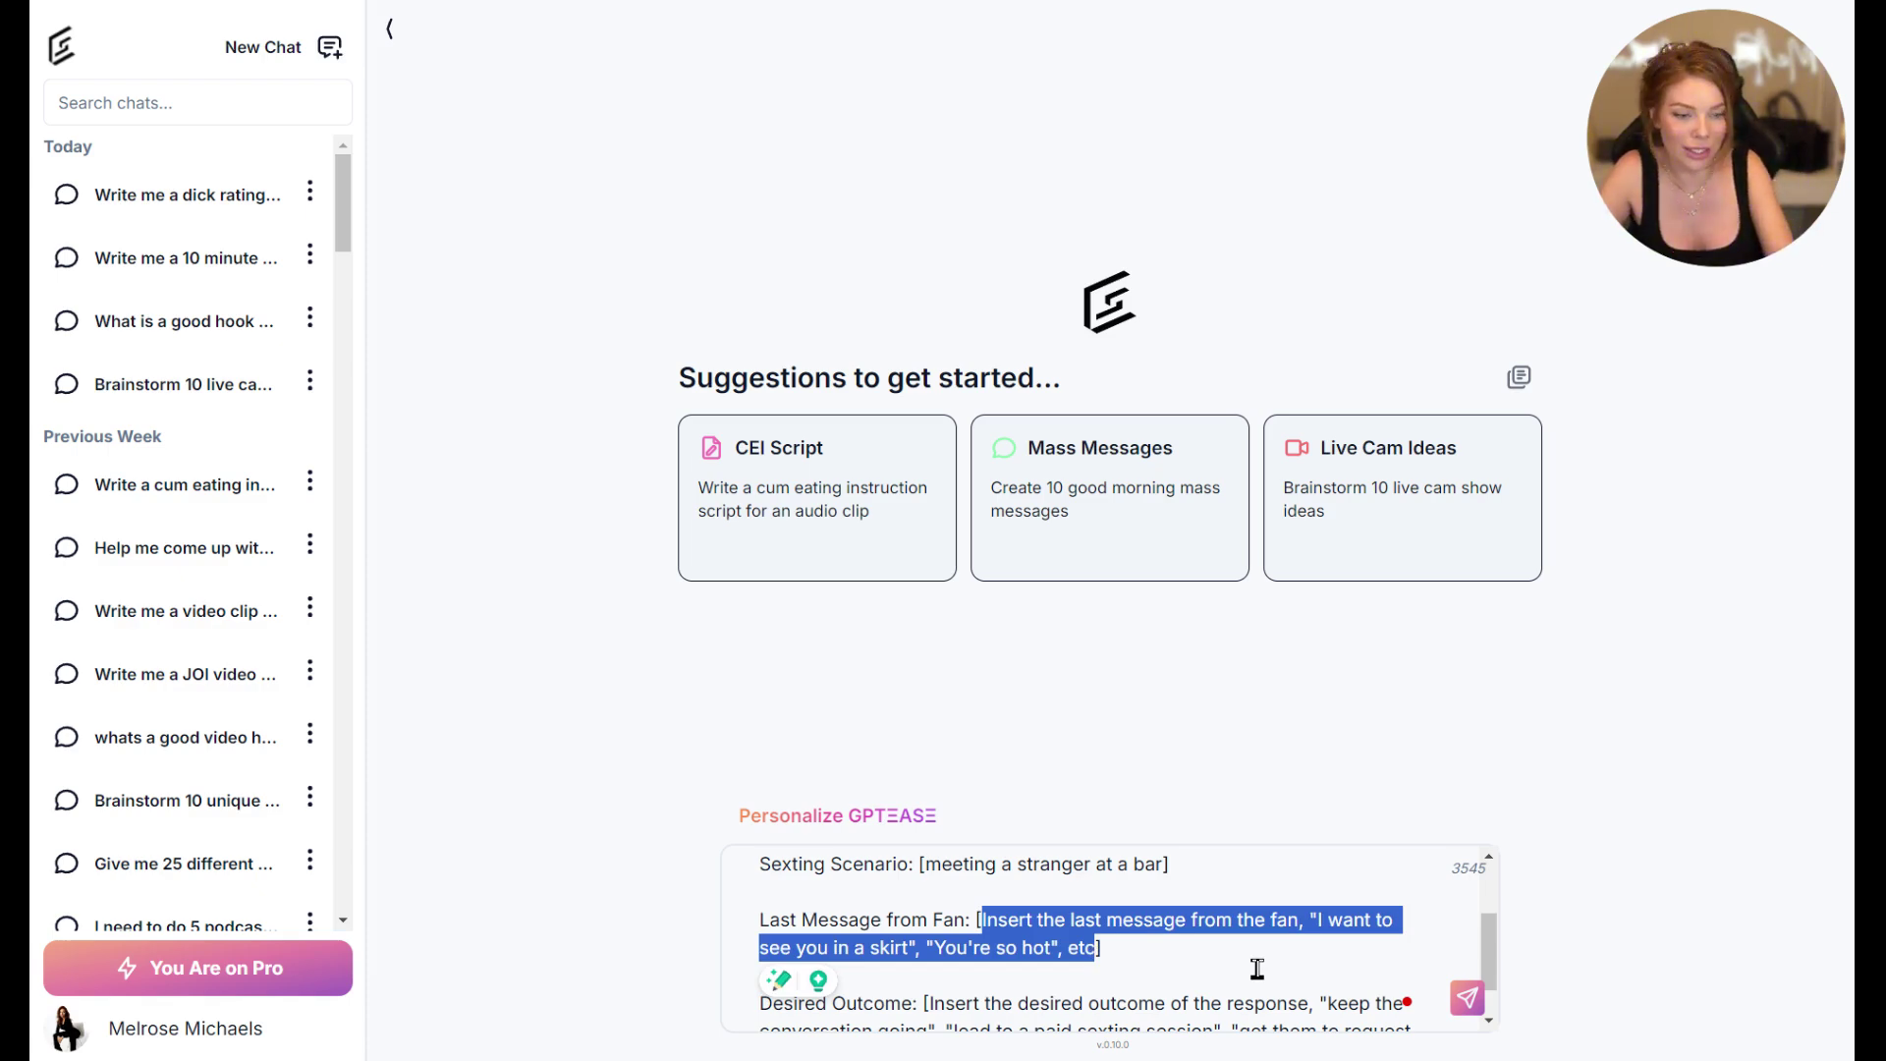
text(I would buy you a drink, and see what happens next)
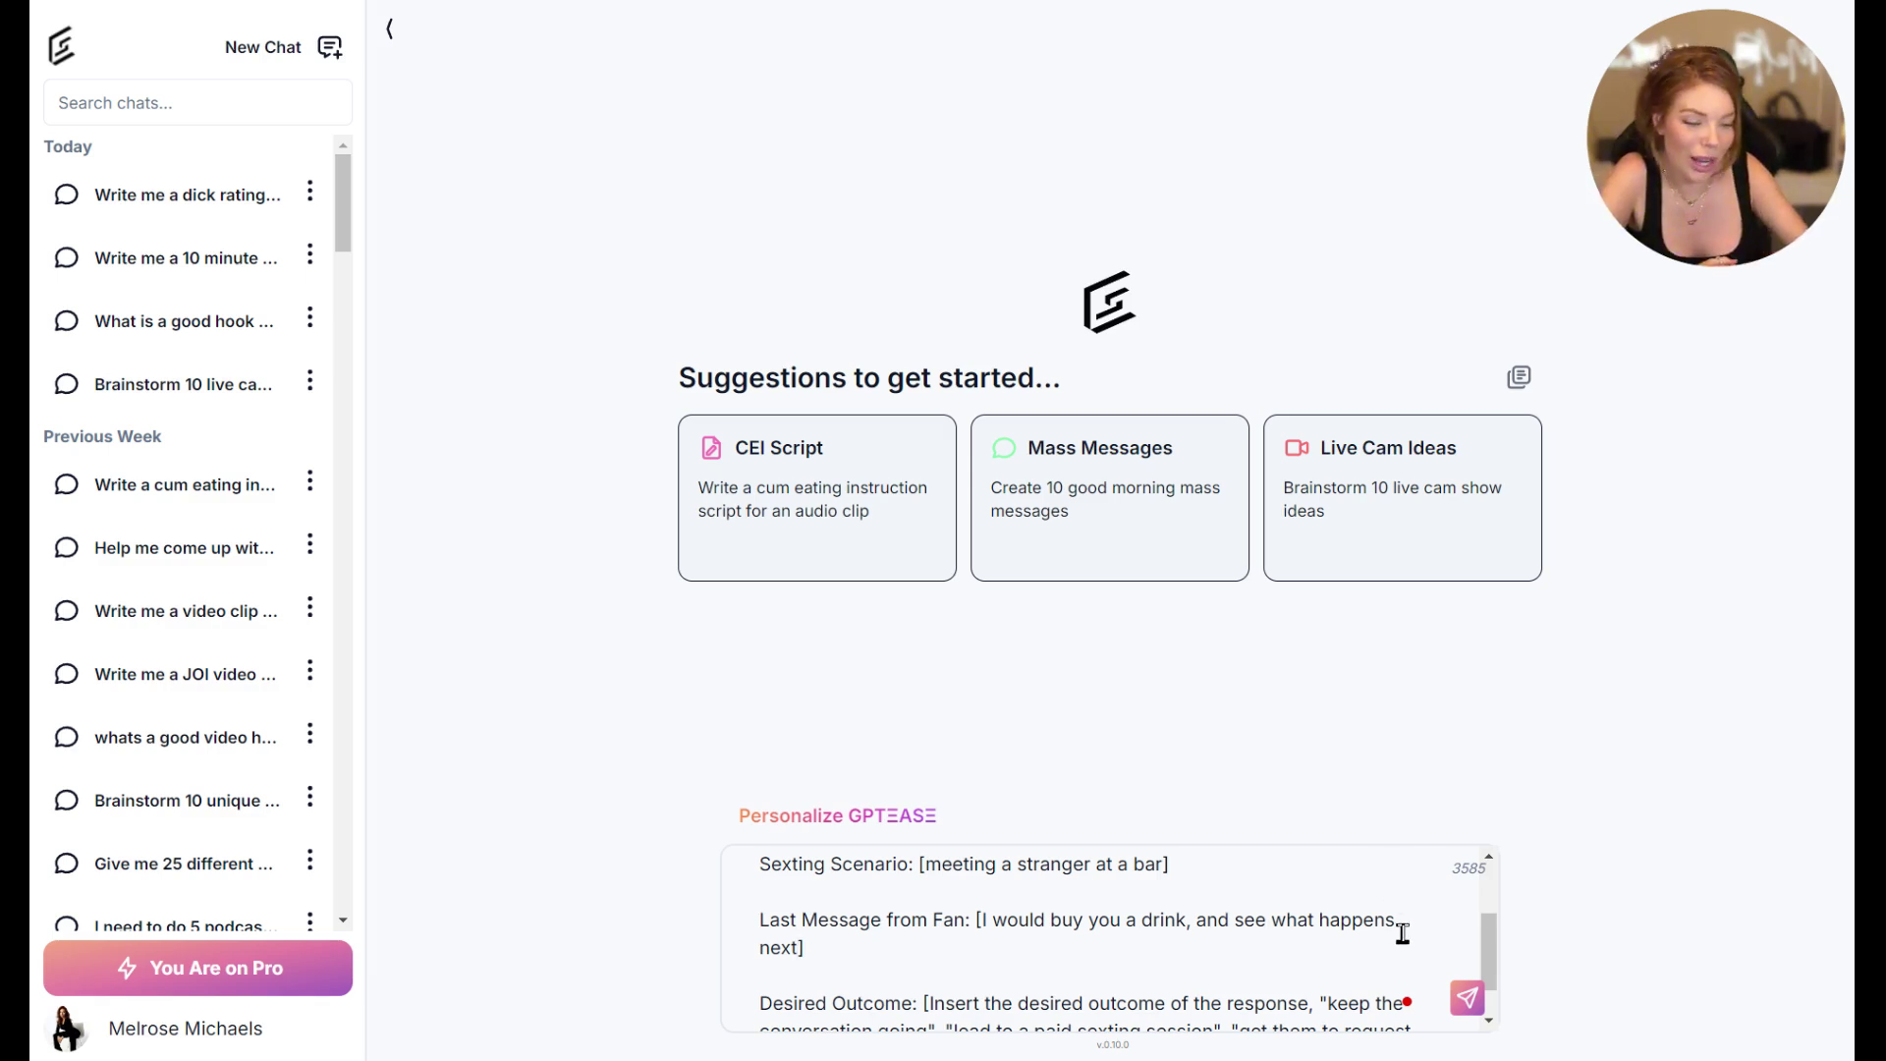
scroll(1402, 933, down, 1)
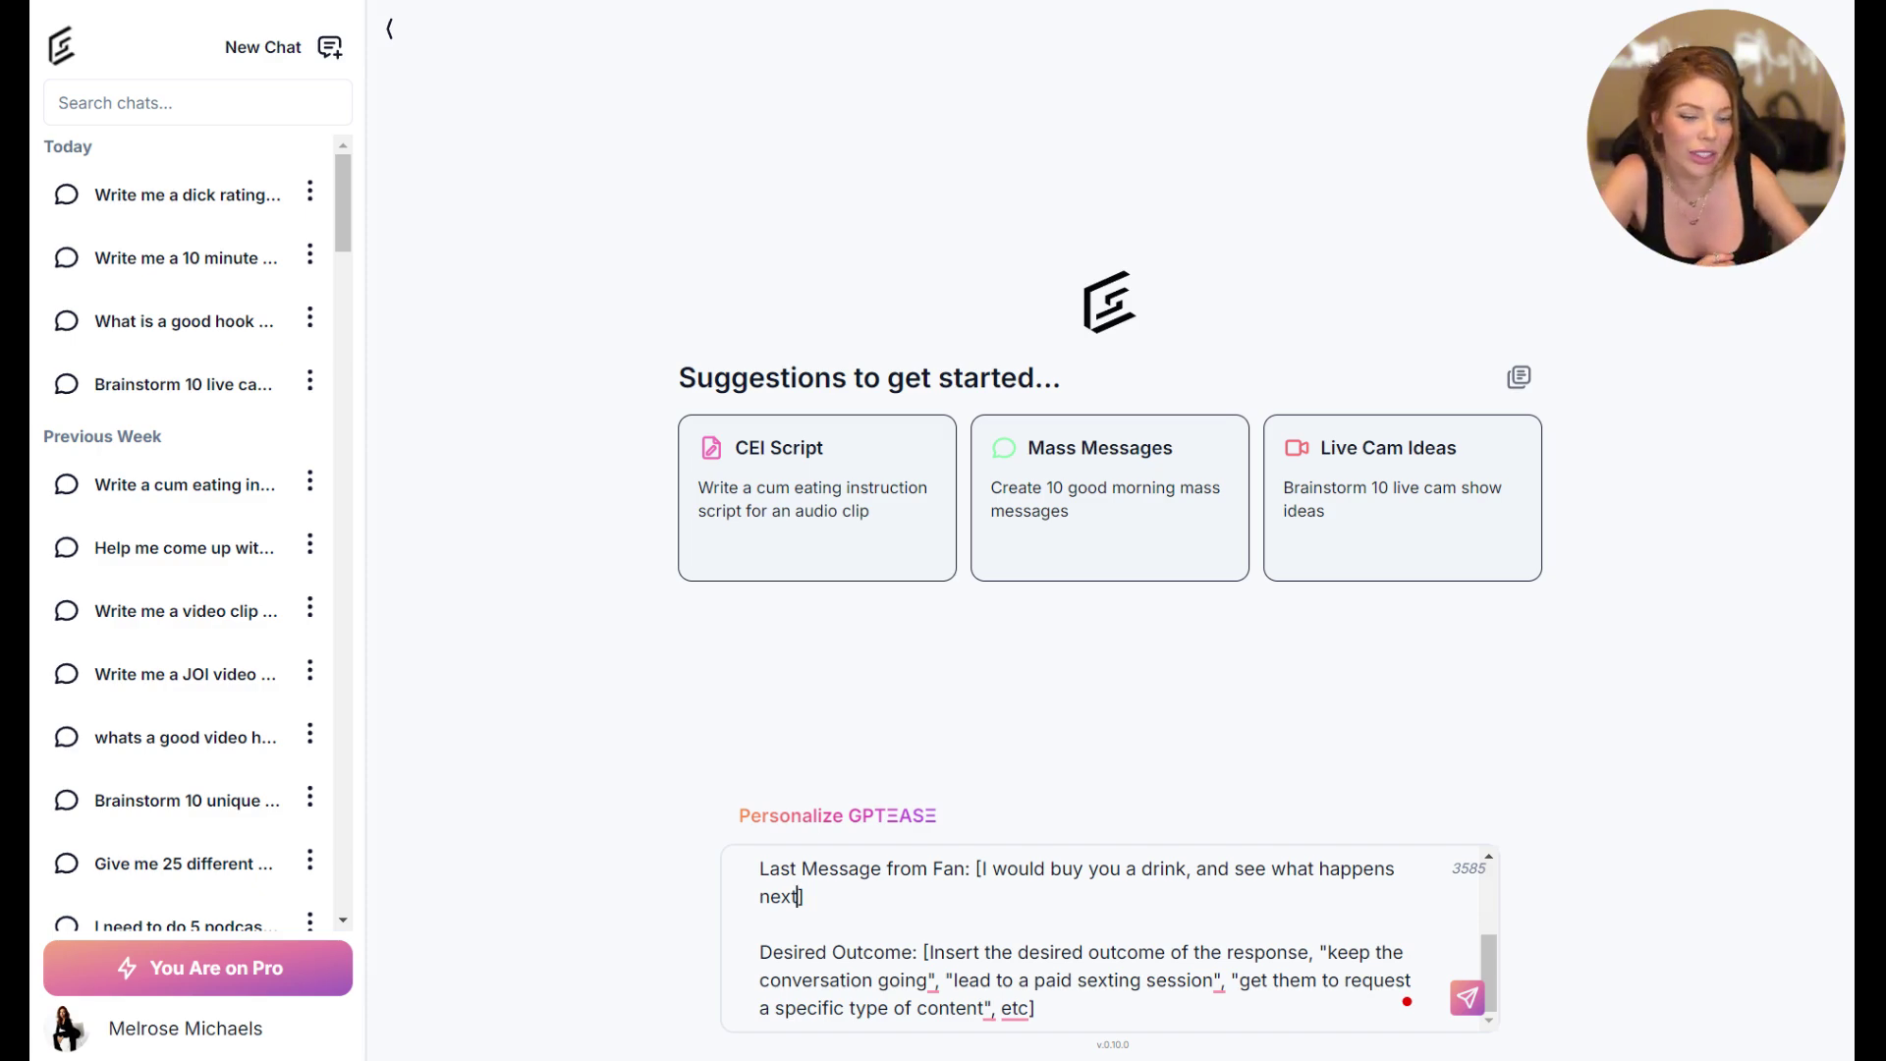
Step: Paste the paid-session goal over the desired-outcome placeholder and send the prompt
drag(929, 953, 1021, 1002)
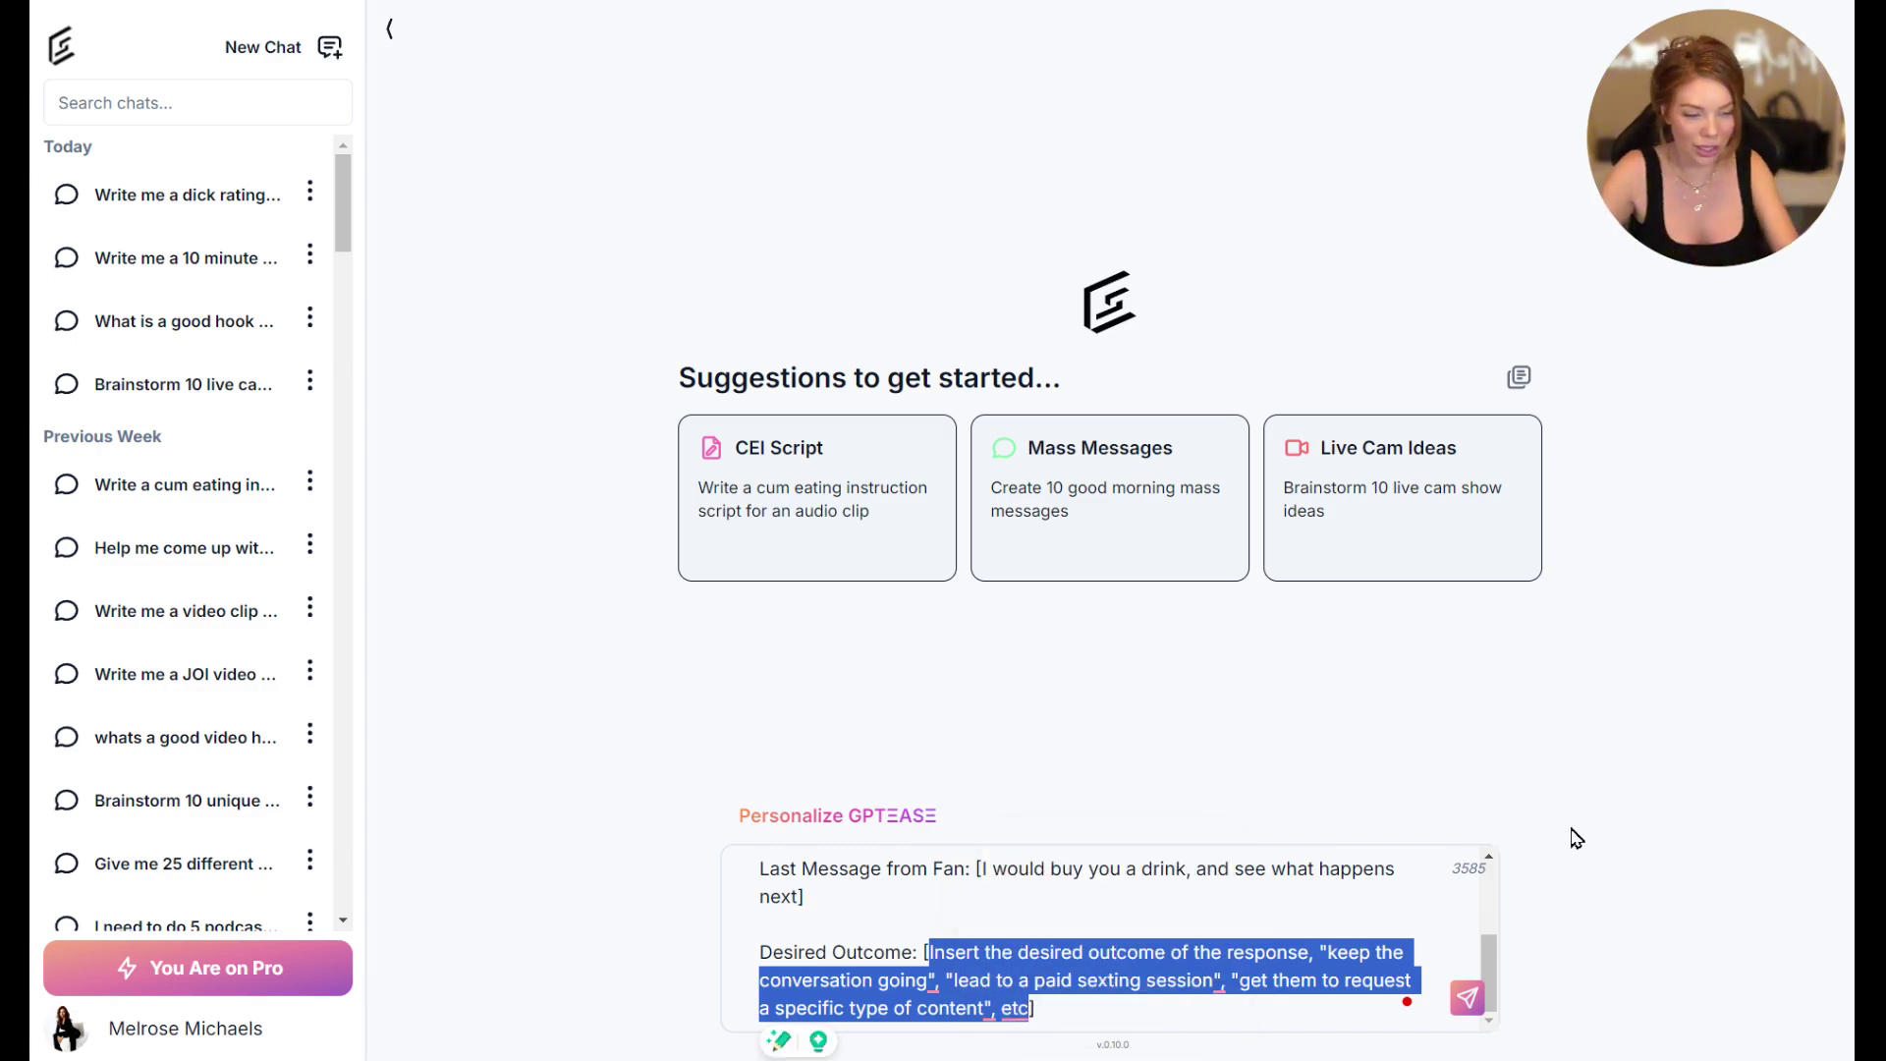
text(I want the fan to go into a paid sexting session)
key(Return)
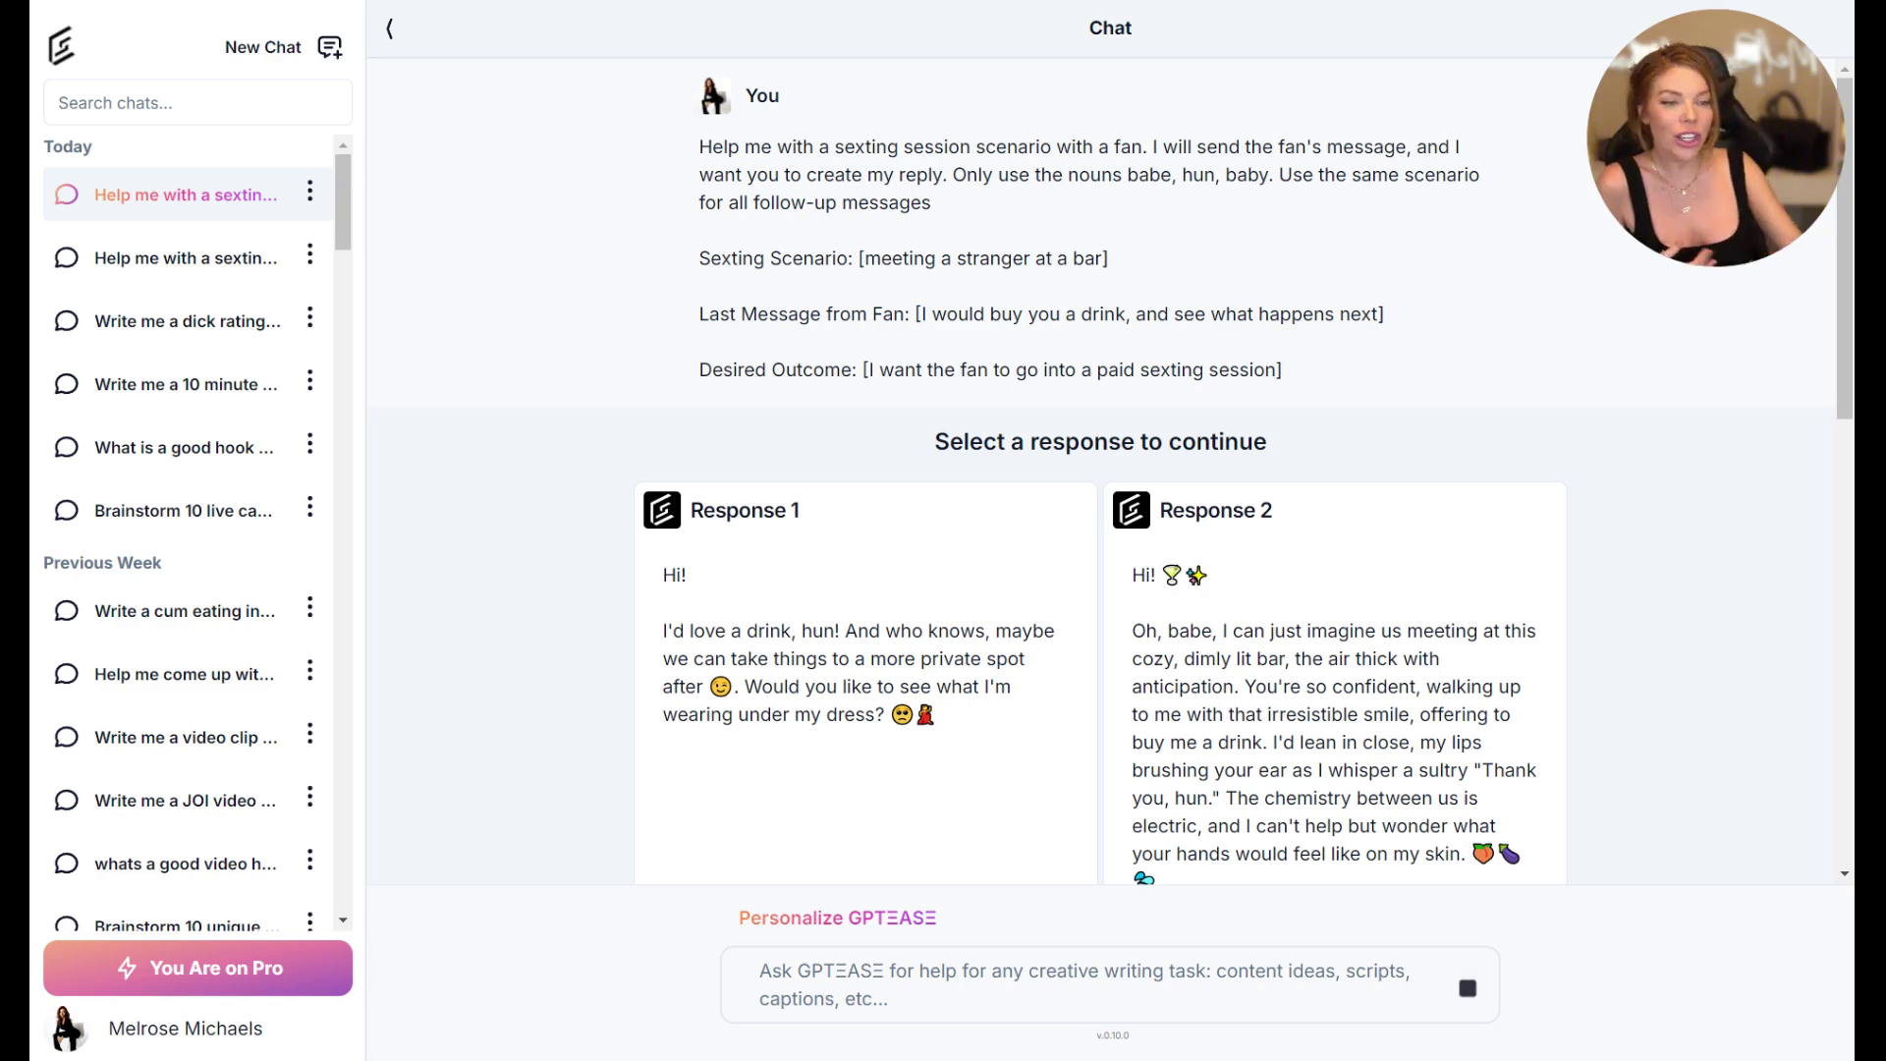
Step: Let Response 1 and Response 2 finish generating, then scroll through both to compare
drag(934, 444, 1284, 442)
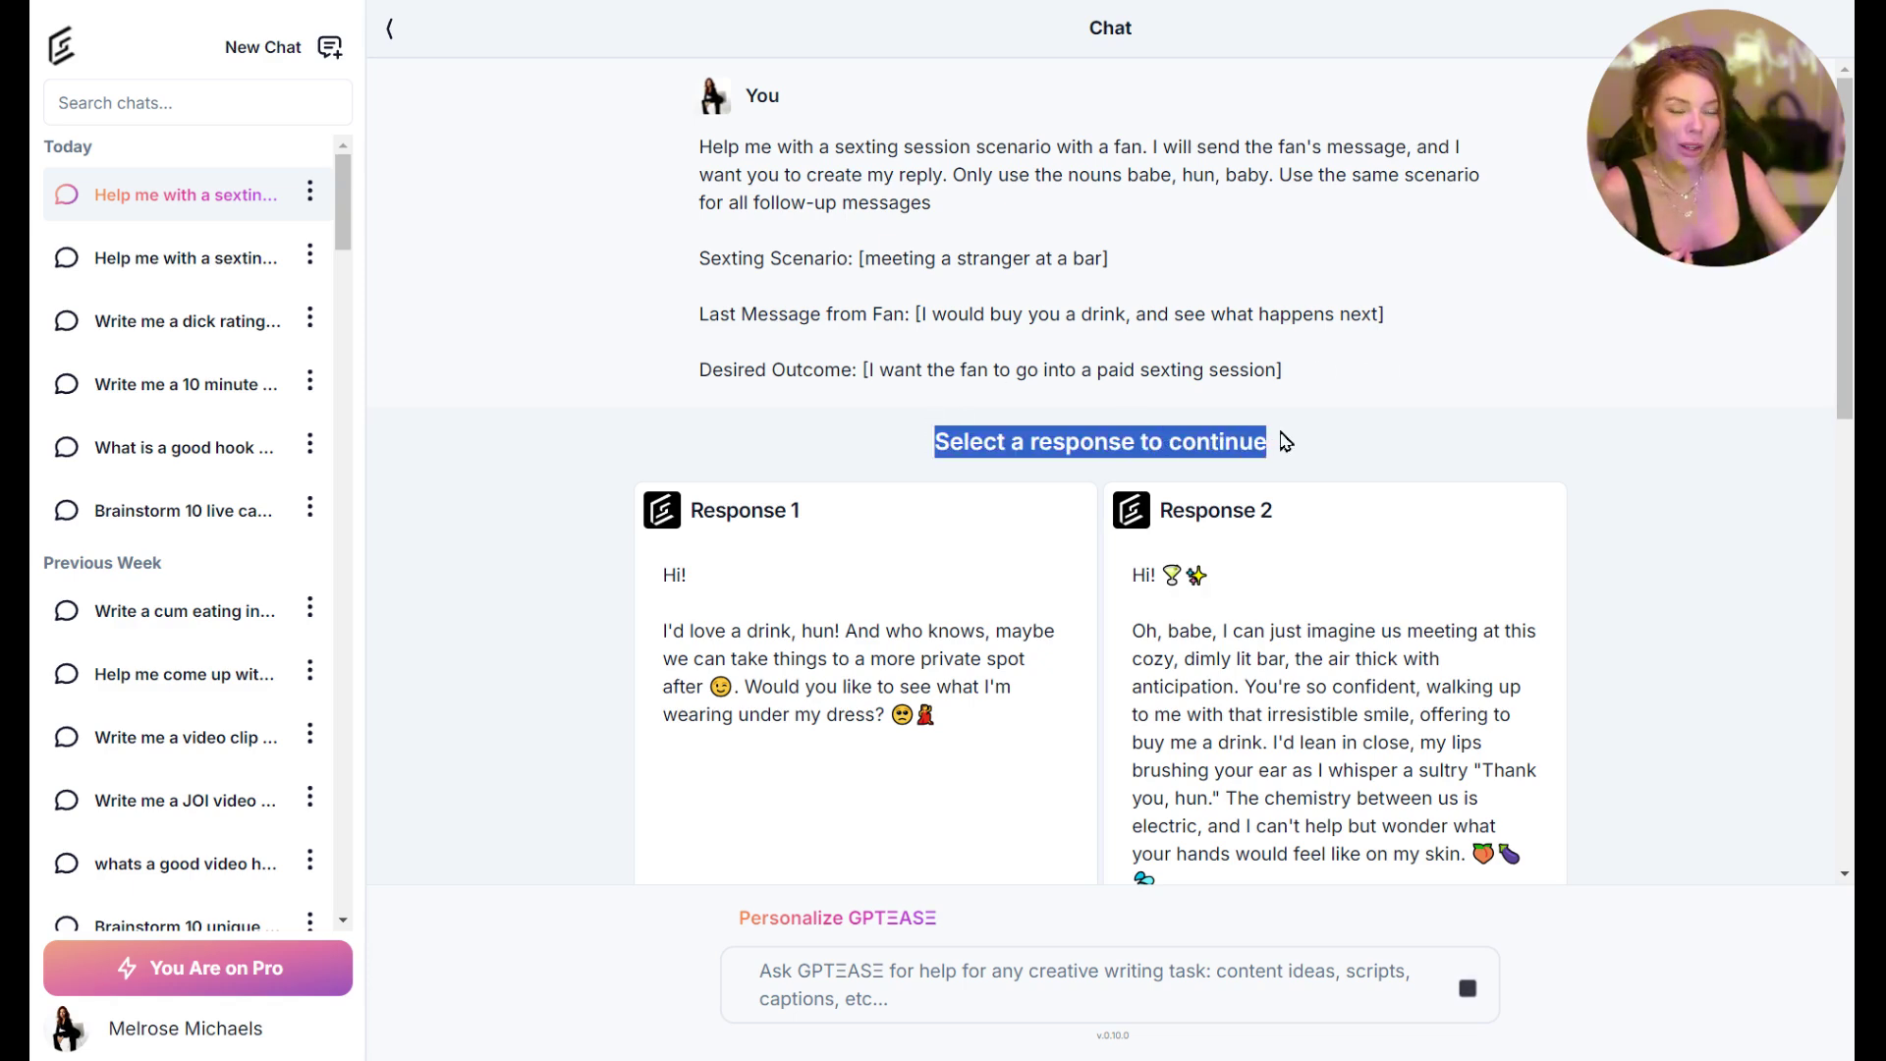
click(1282, 980)
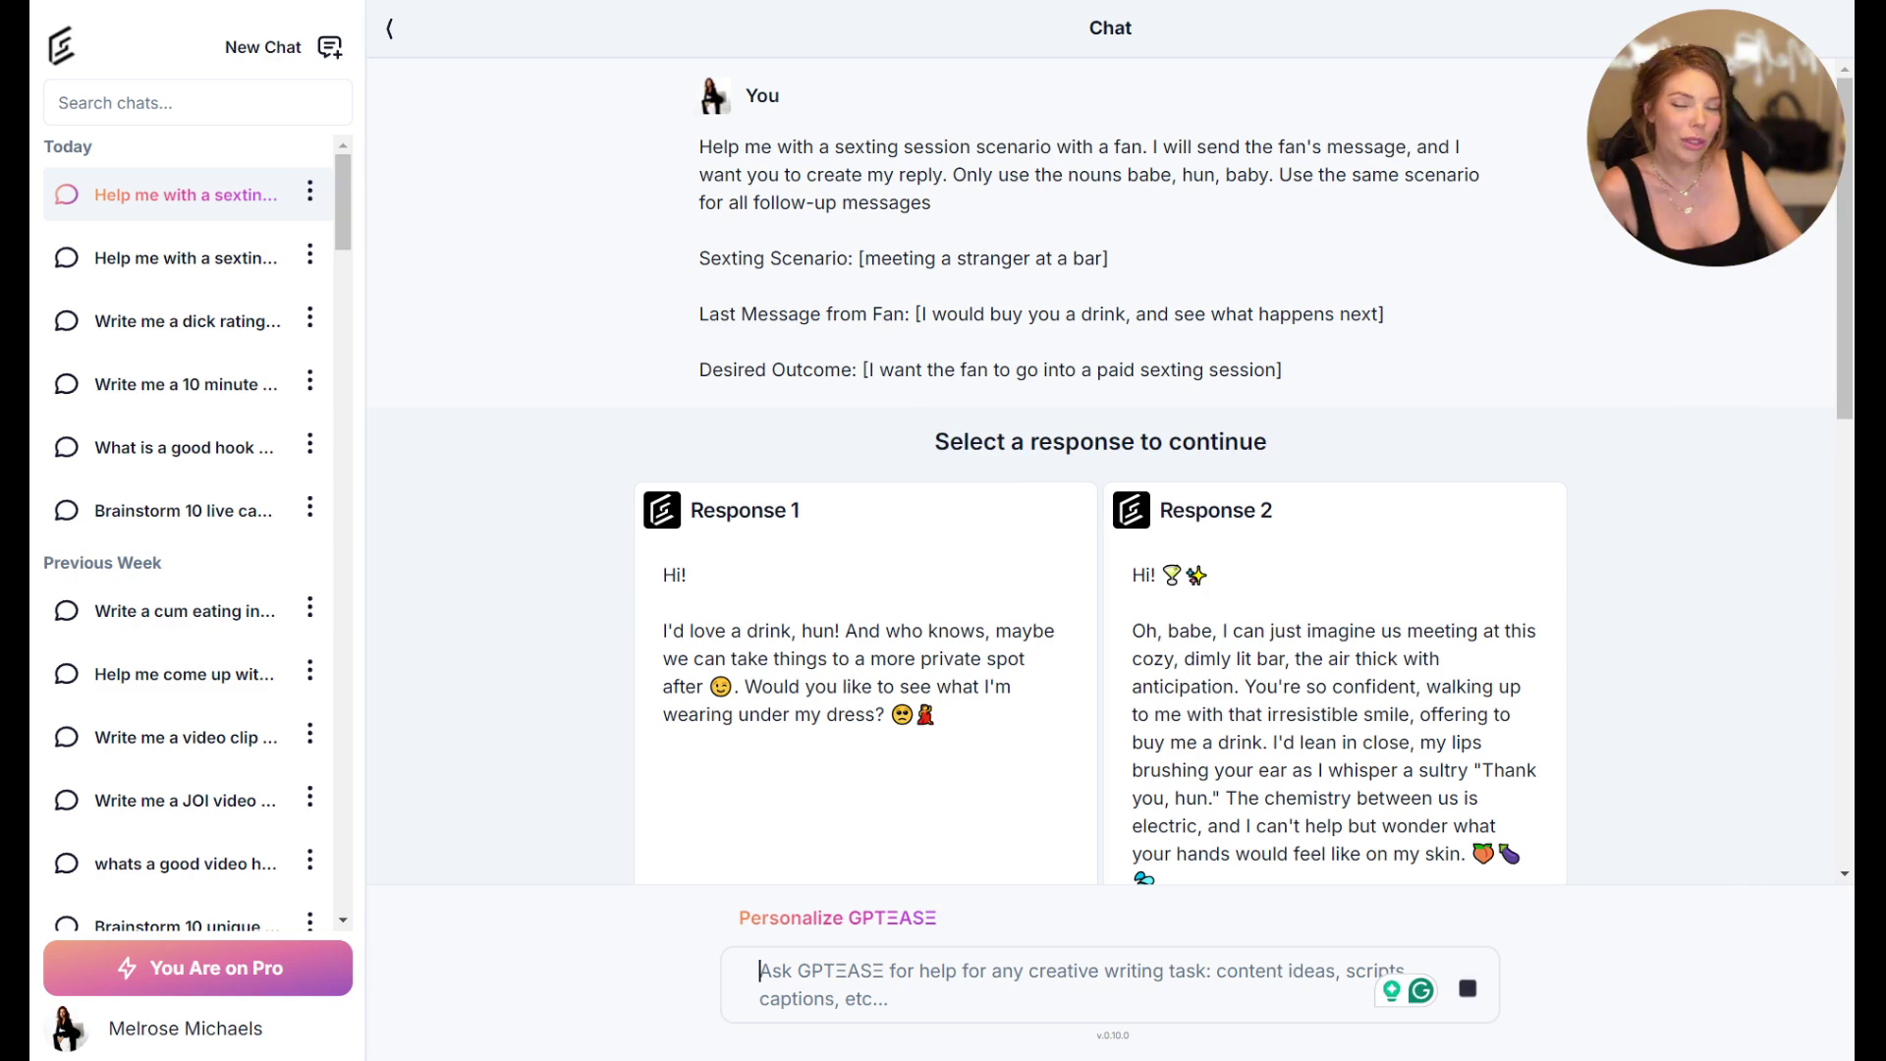
click(1478, 1009)
double_click(1478, 1009)
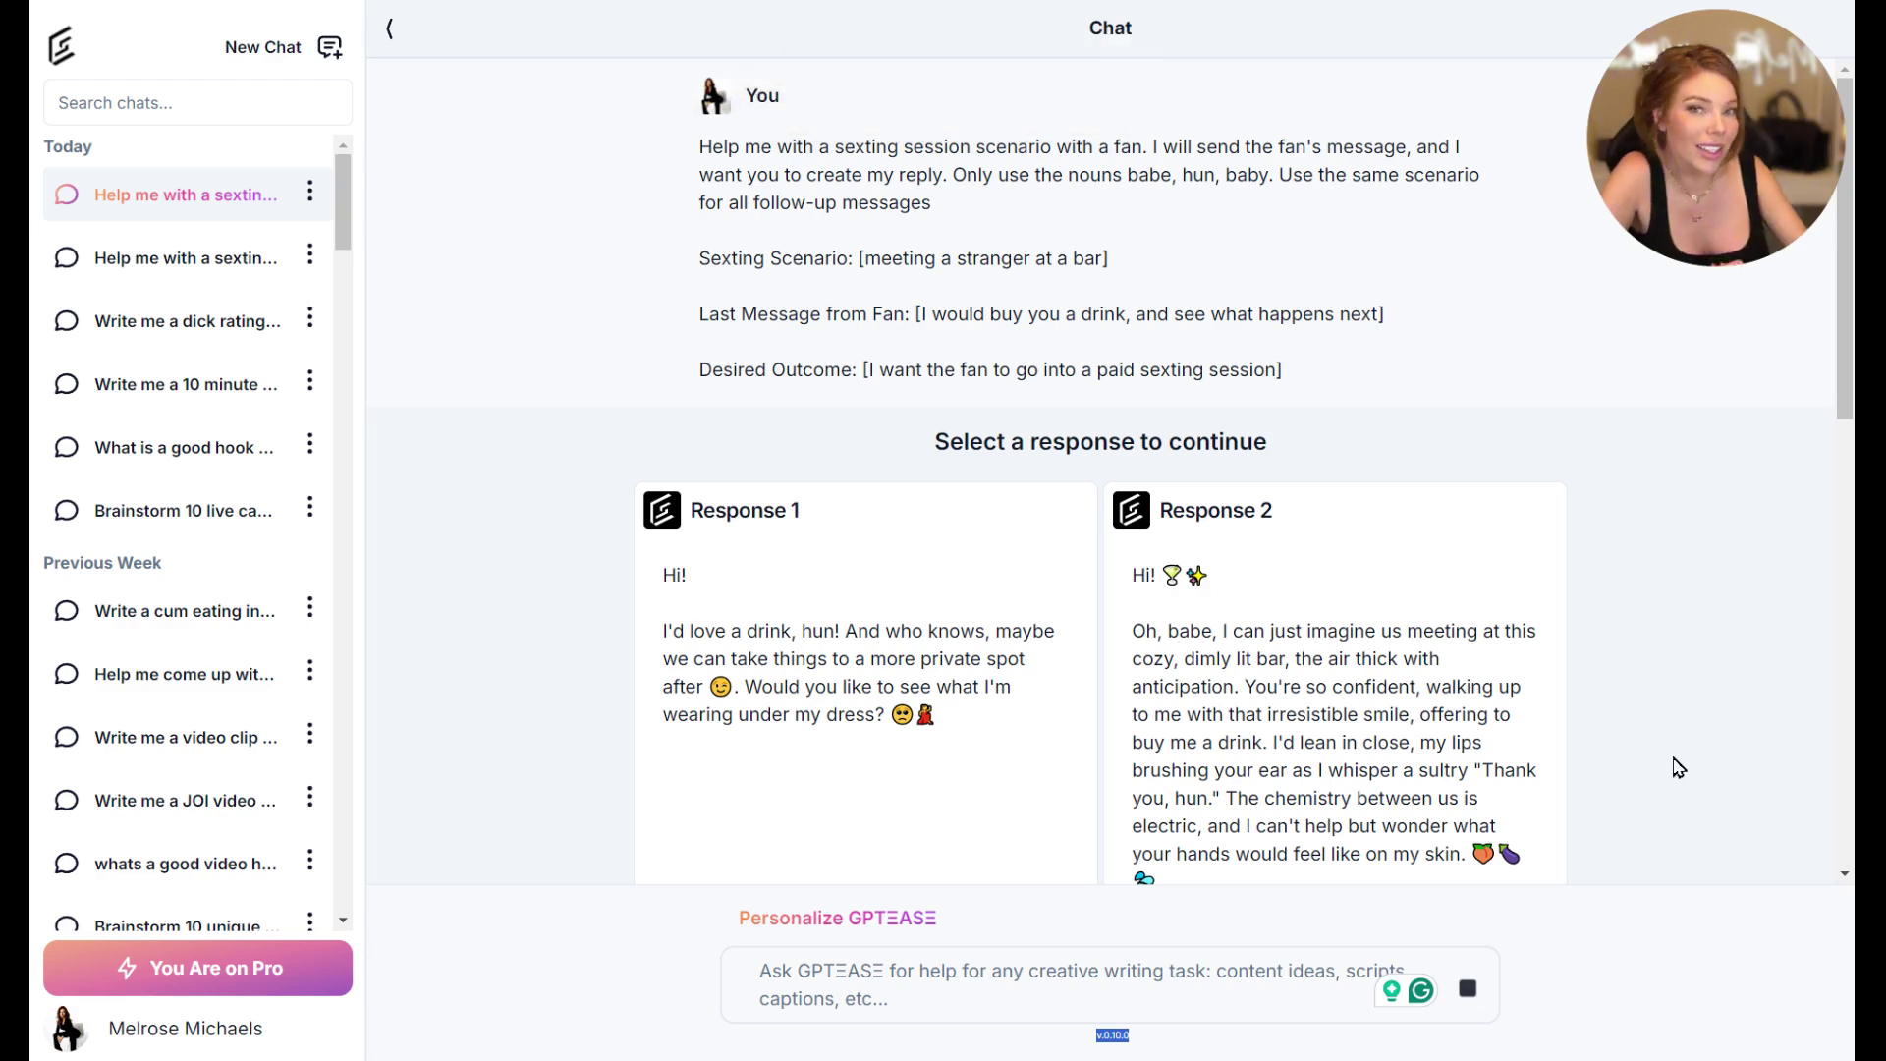
scroll(1526, 707, down, 3)
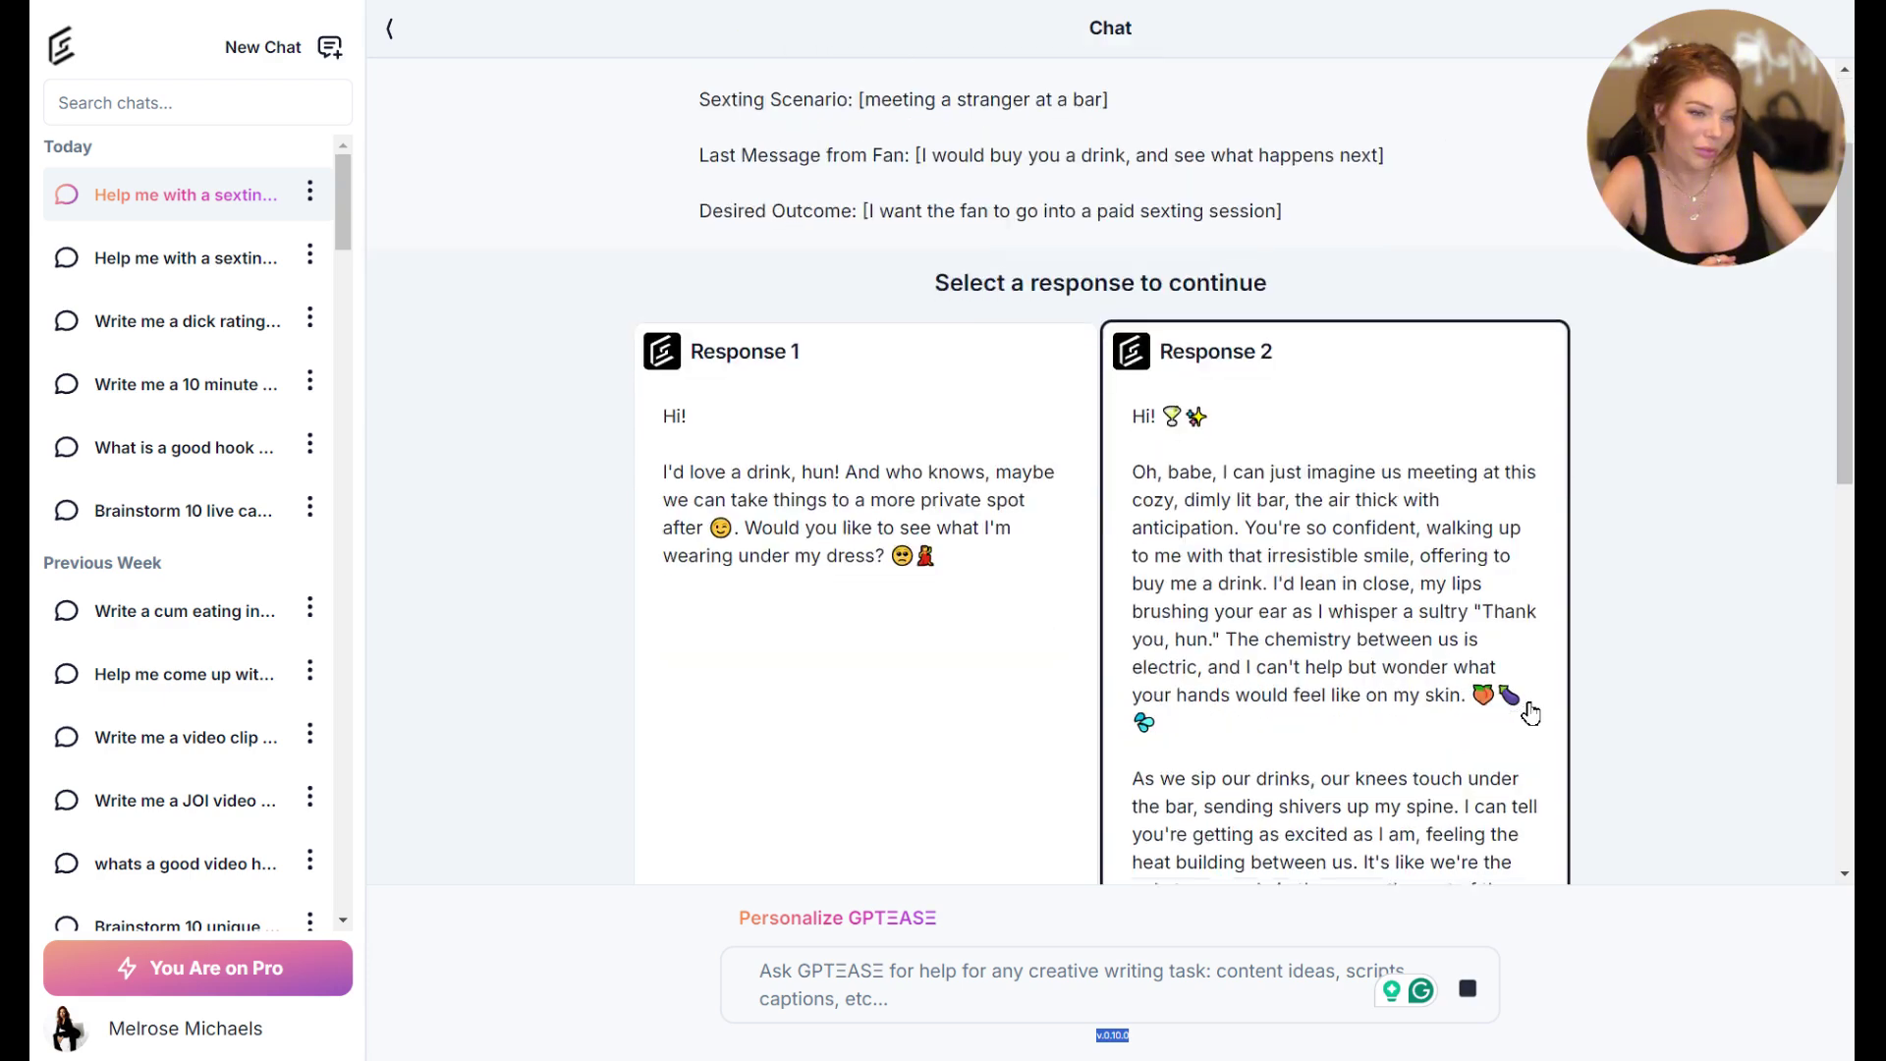
scroll(1525, 707, up, 3)
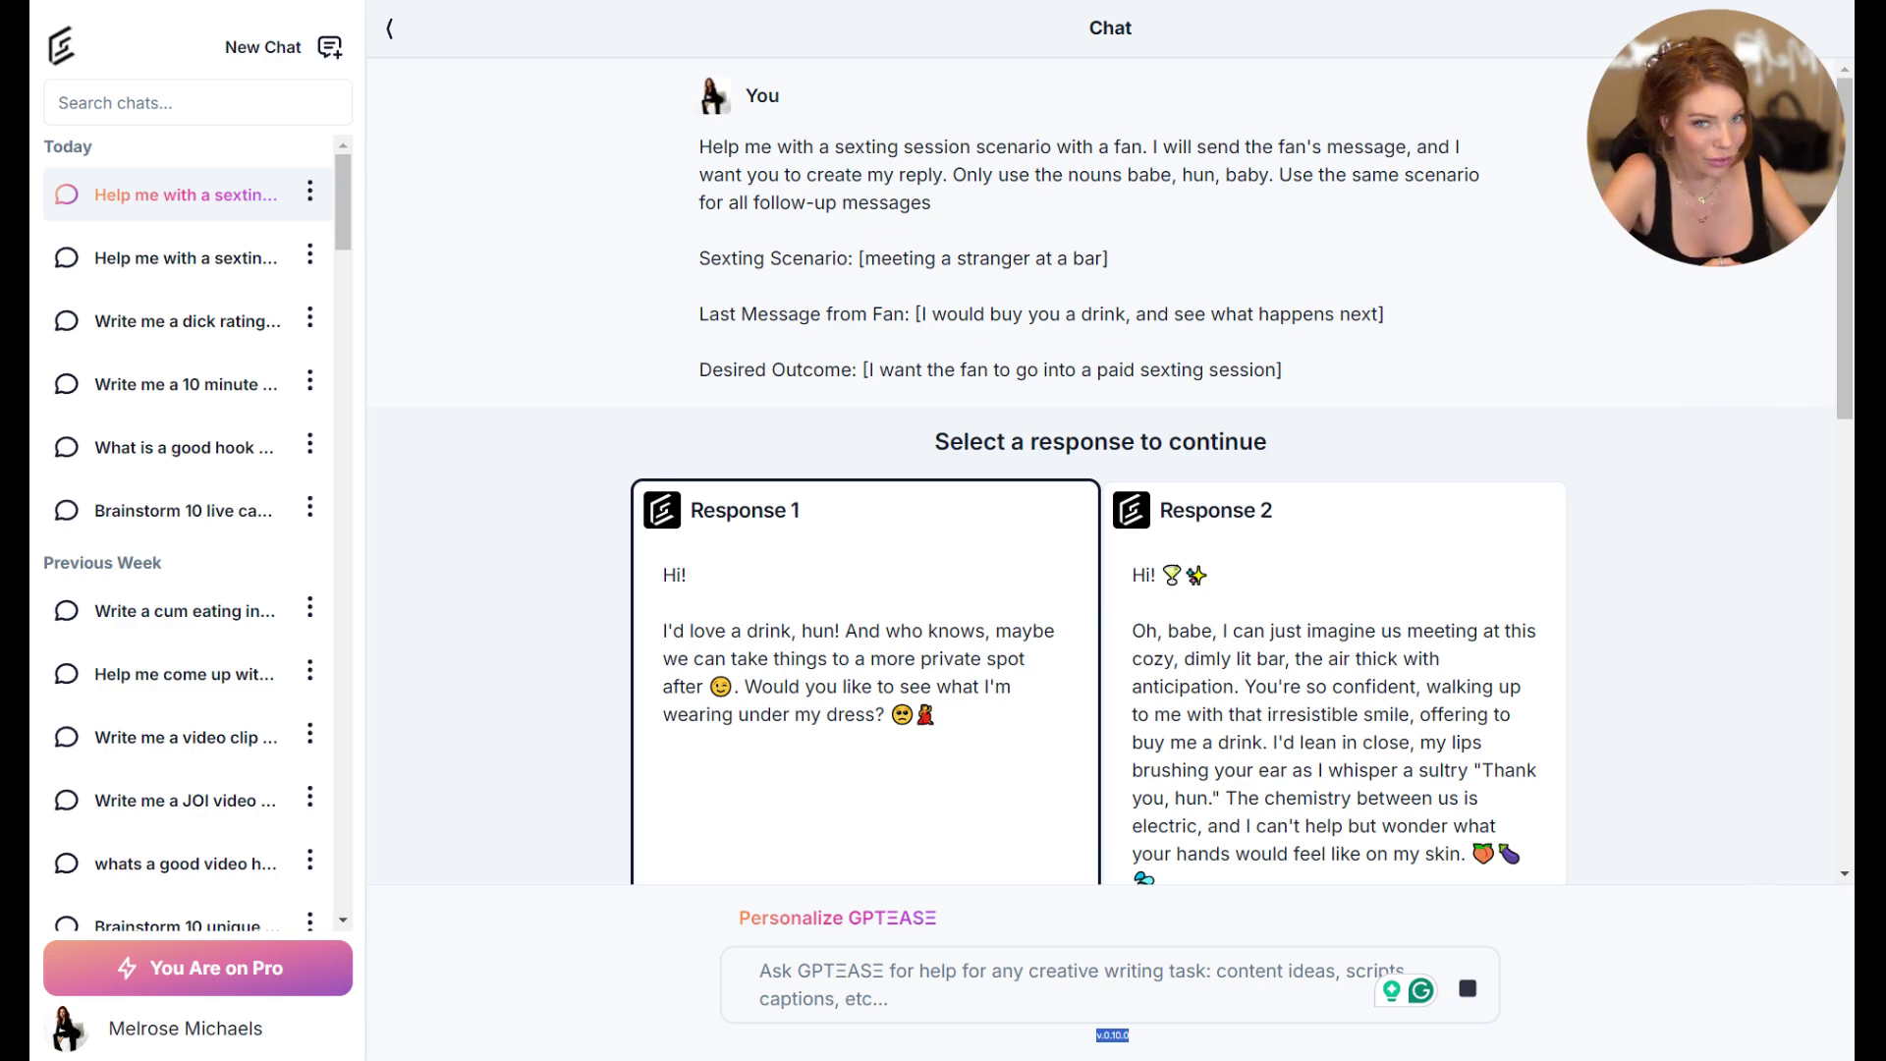
Step: Choose Response 1, the short drink-and-dress tease, and copy its text
click(960, 726)
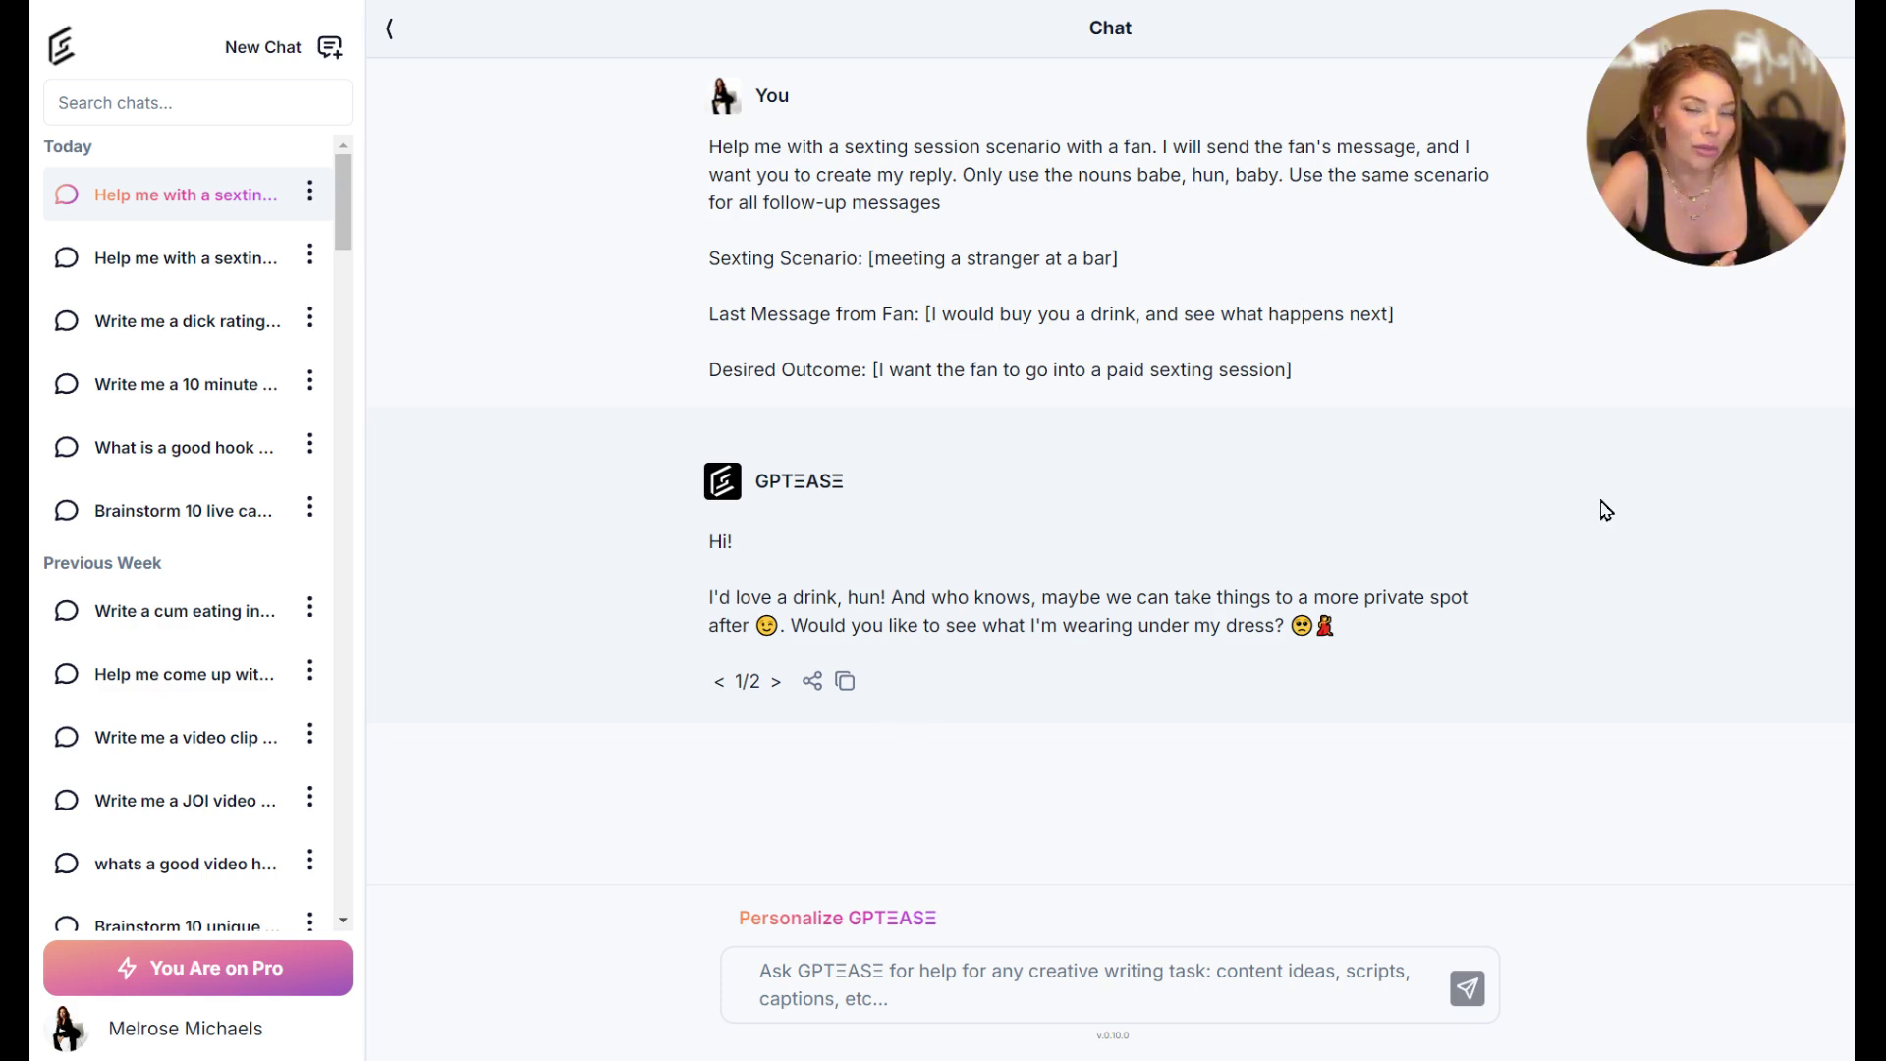
click(846, 683)
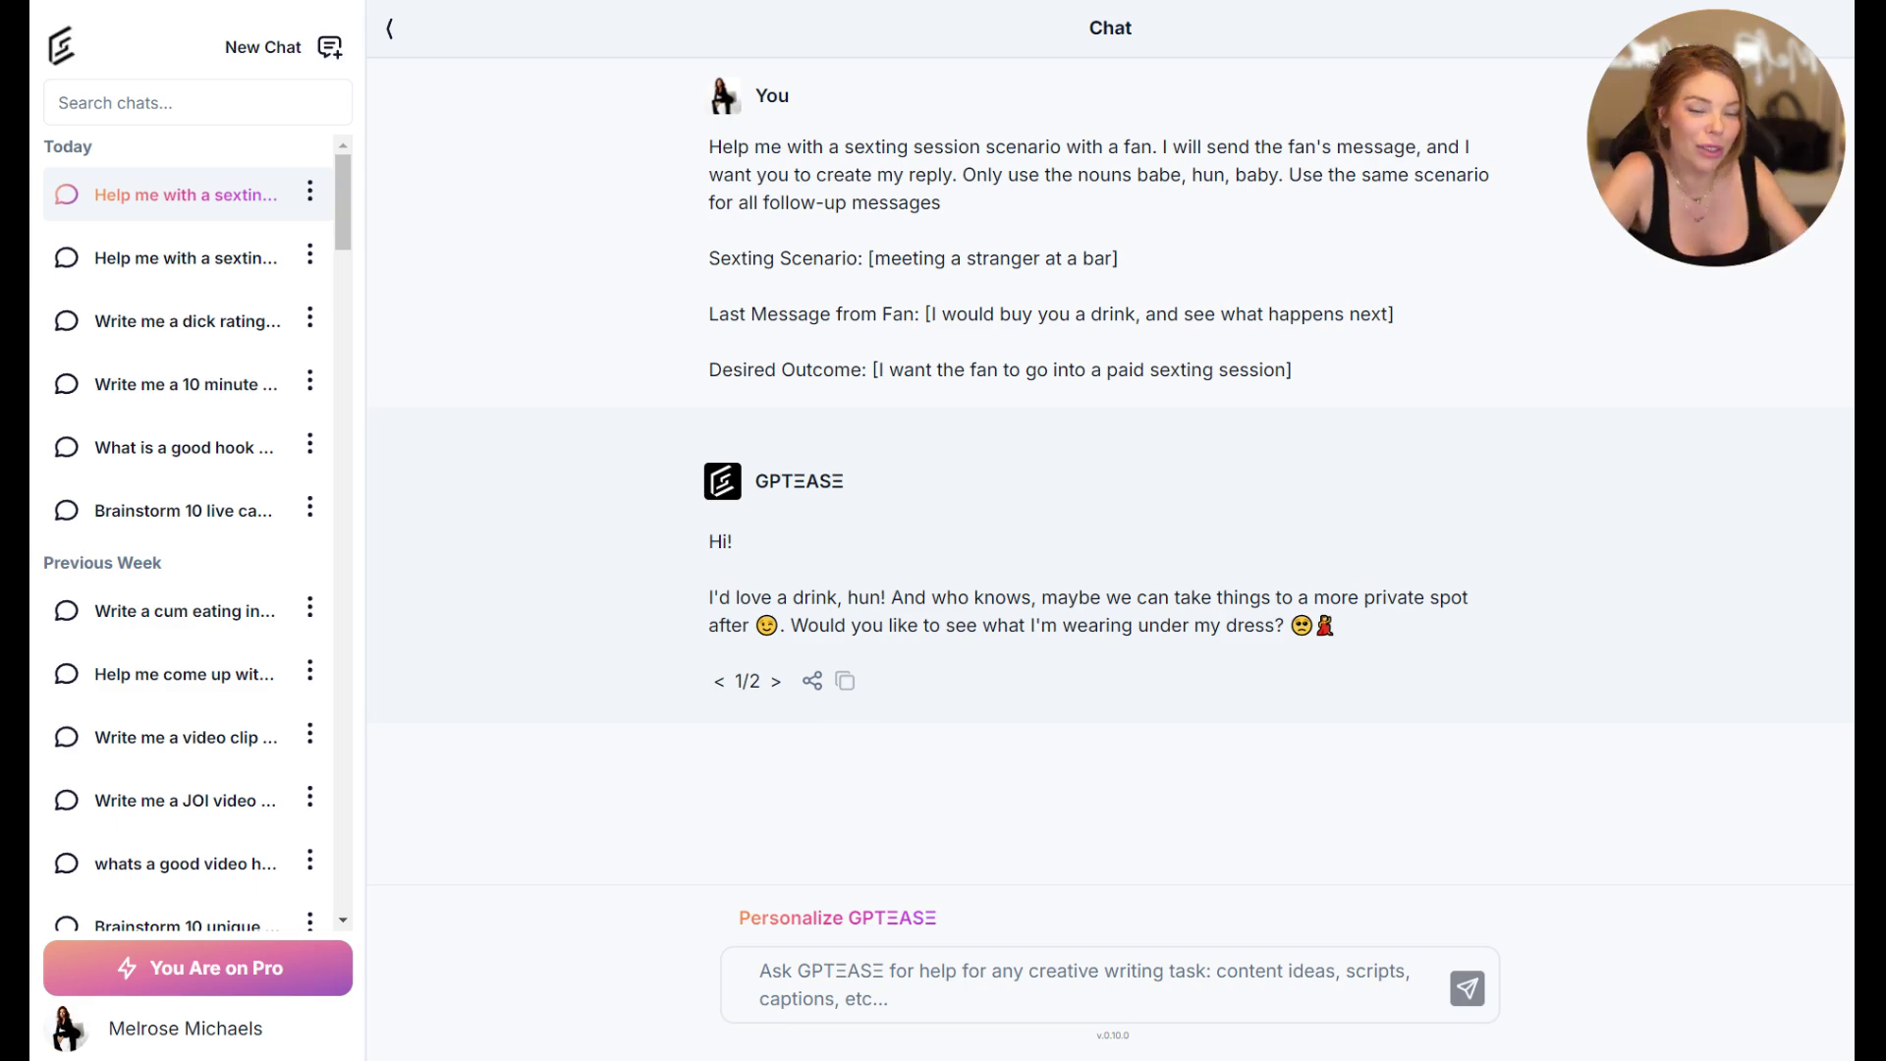
Step: Create a 'This prompt + response' share link, copy it, and close the share dialog
click(813, 697)
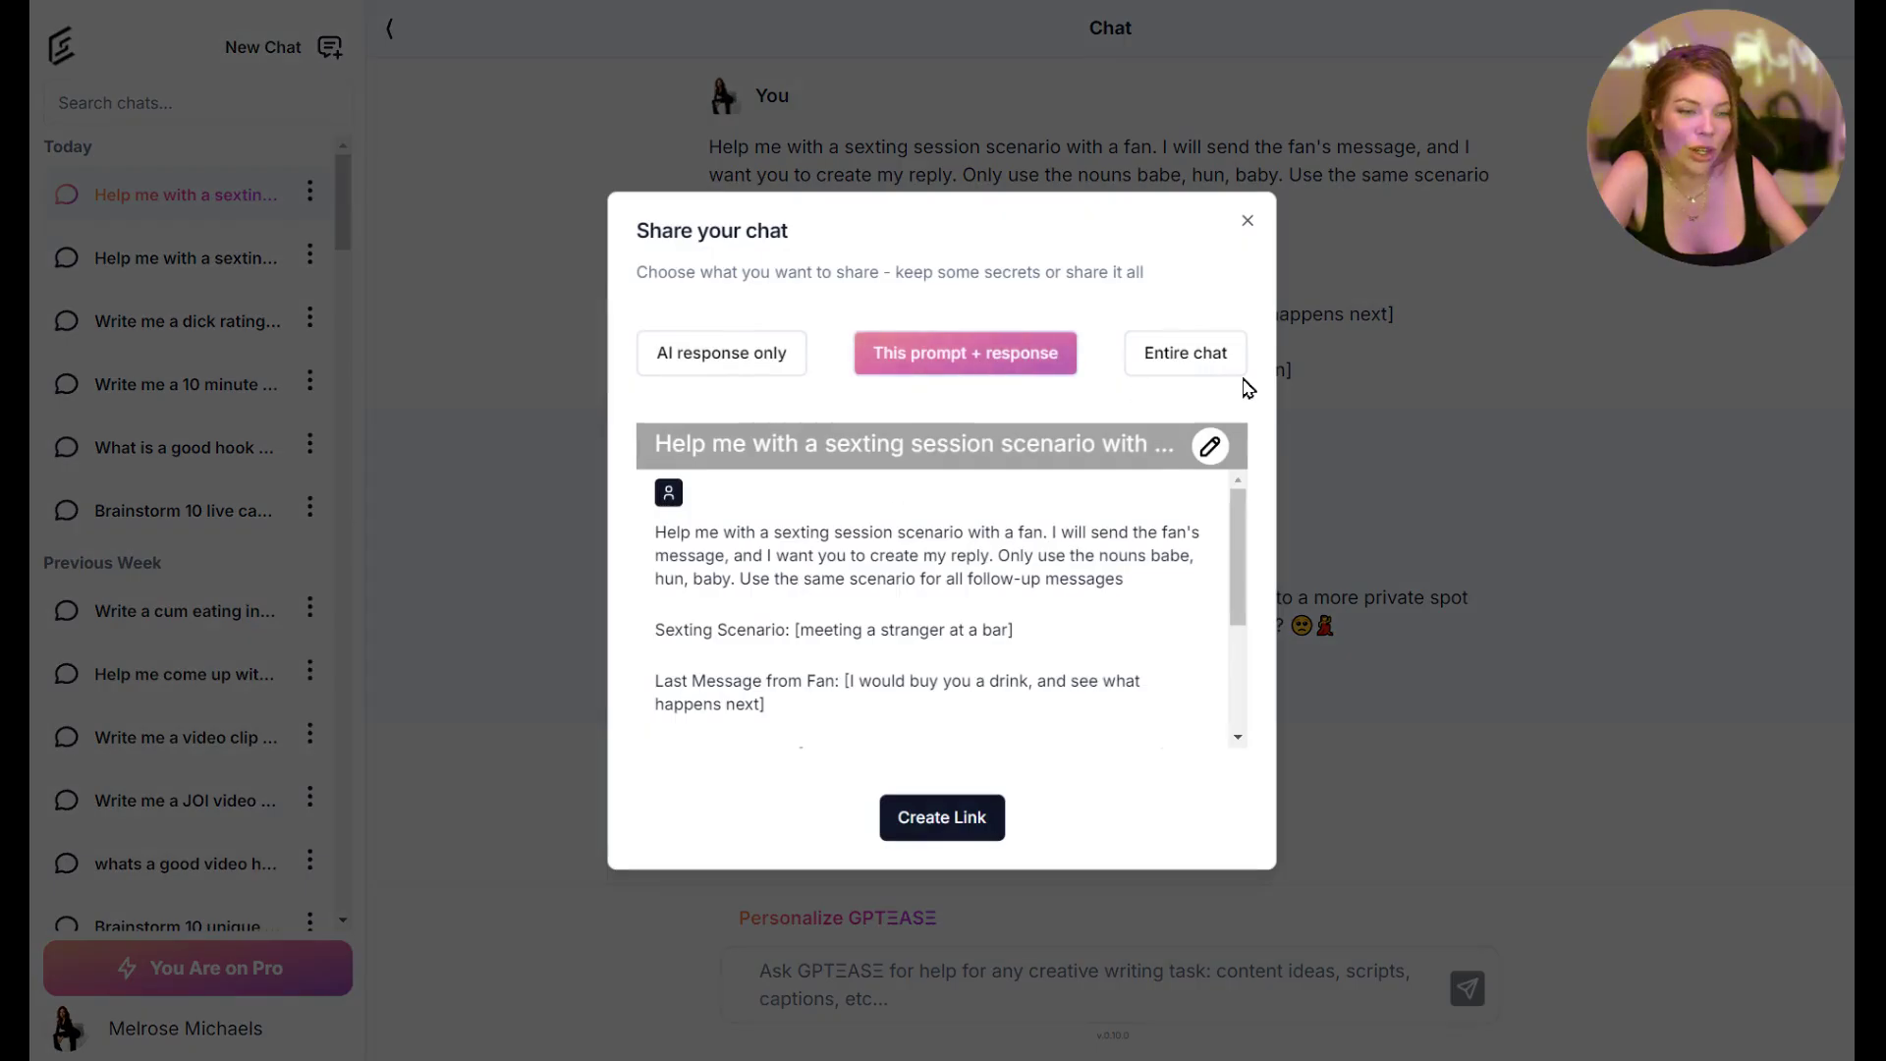
click(1216, 367)
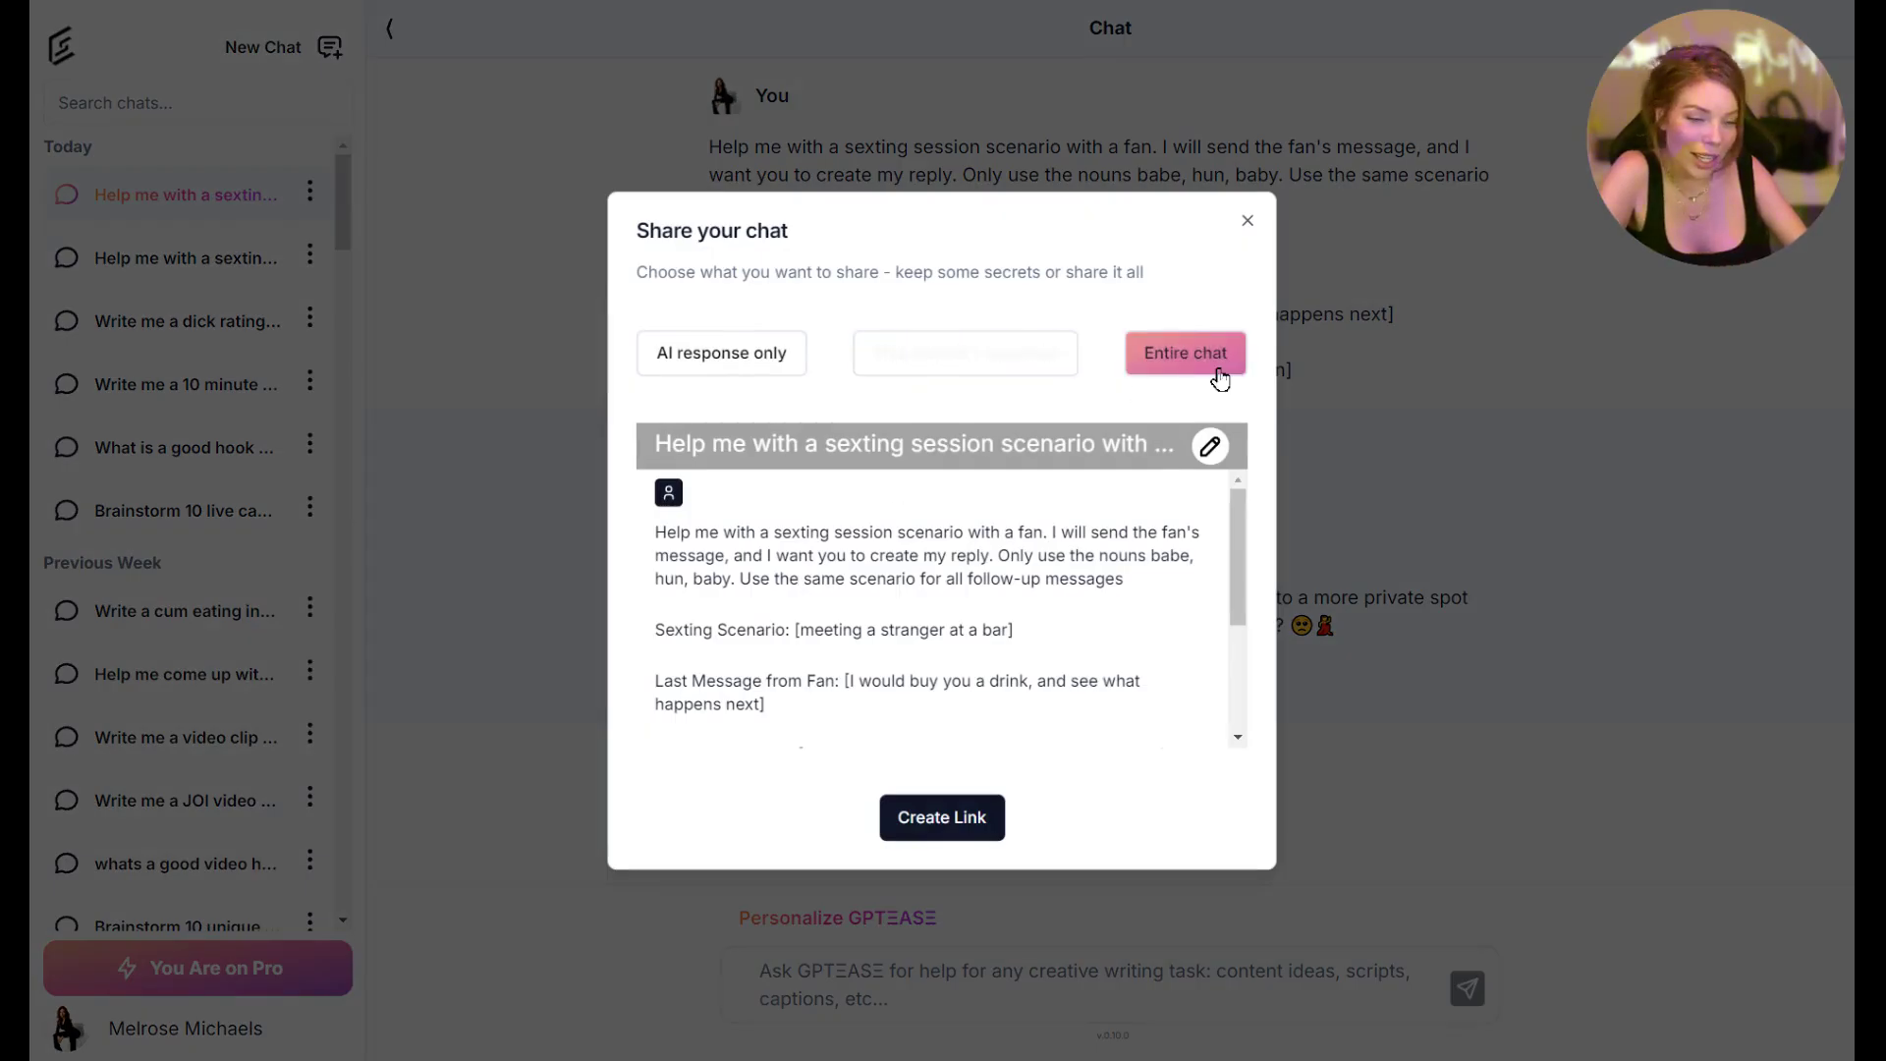
click(1054, 375)
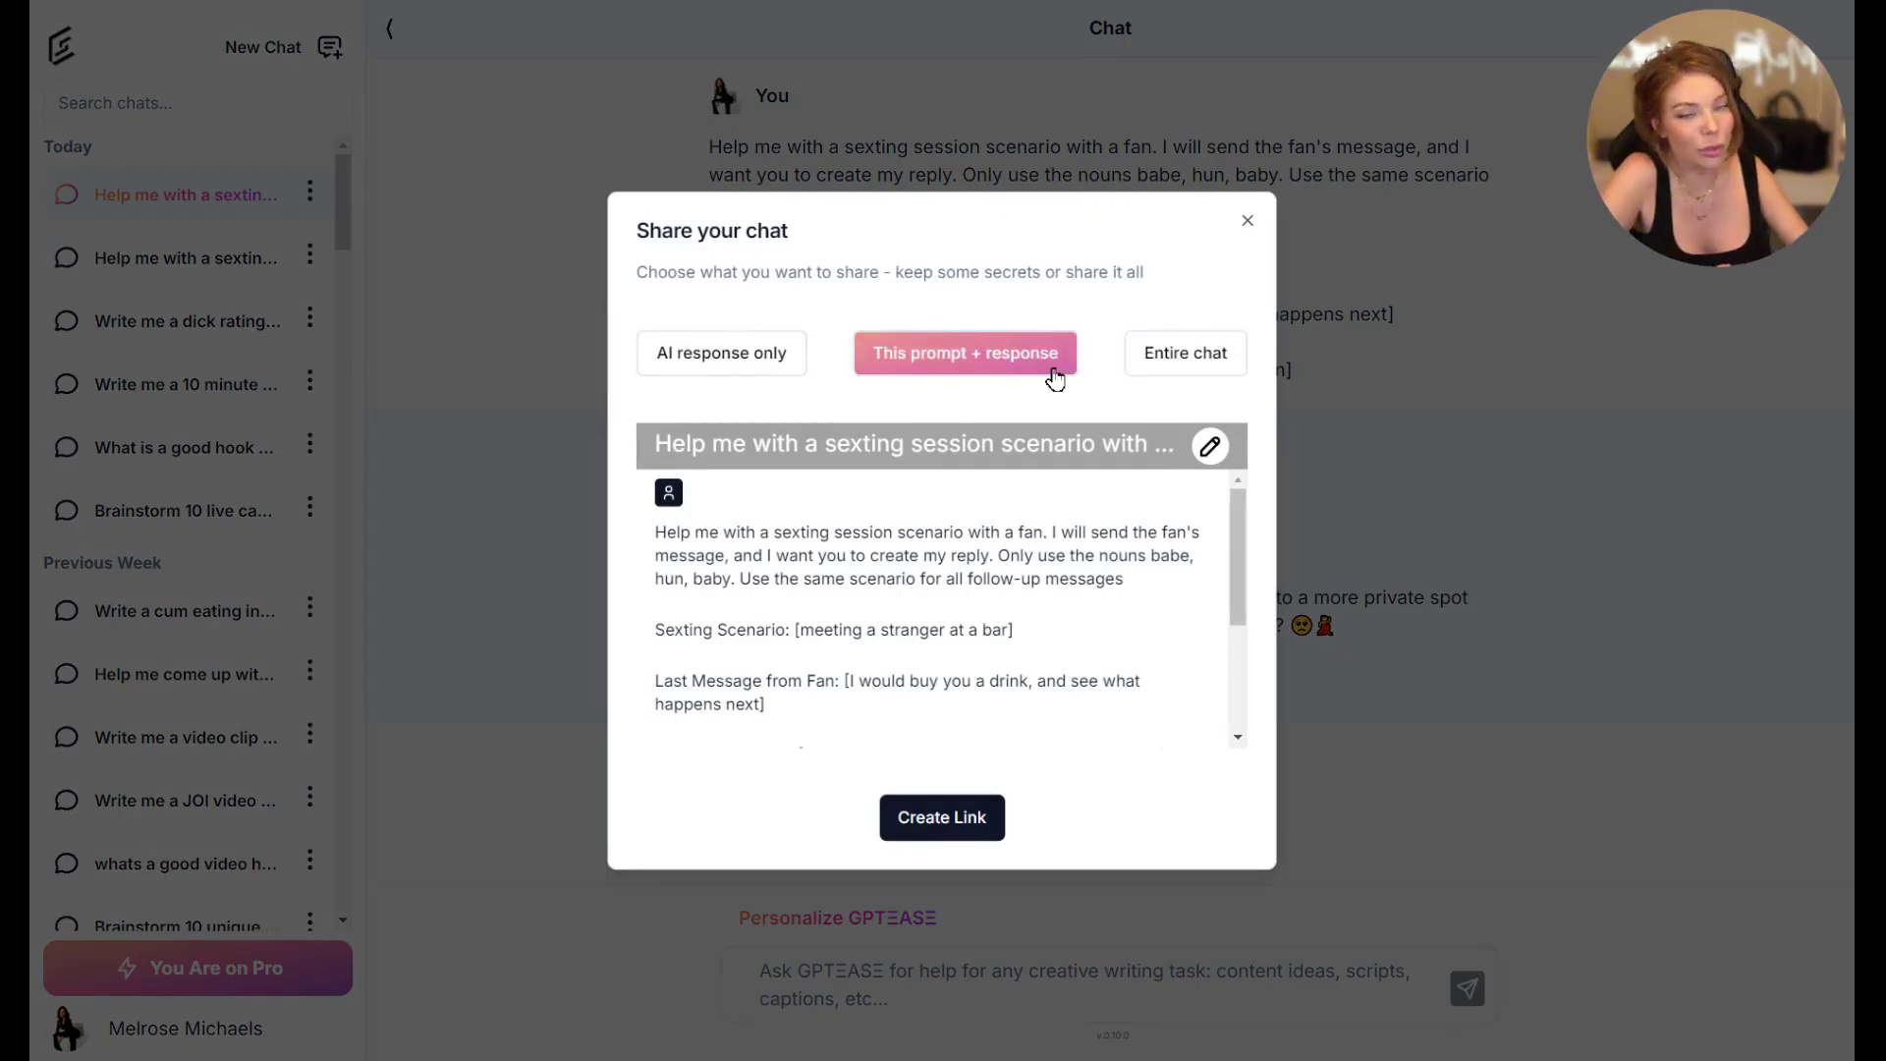
click(762, 363)
click(934, 356)
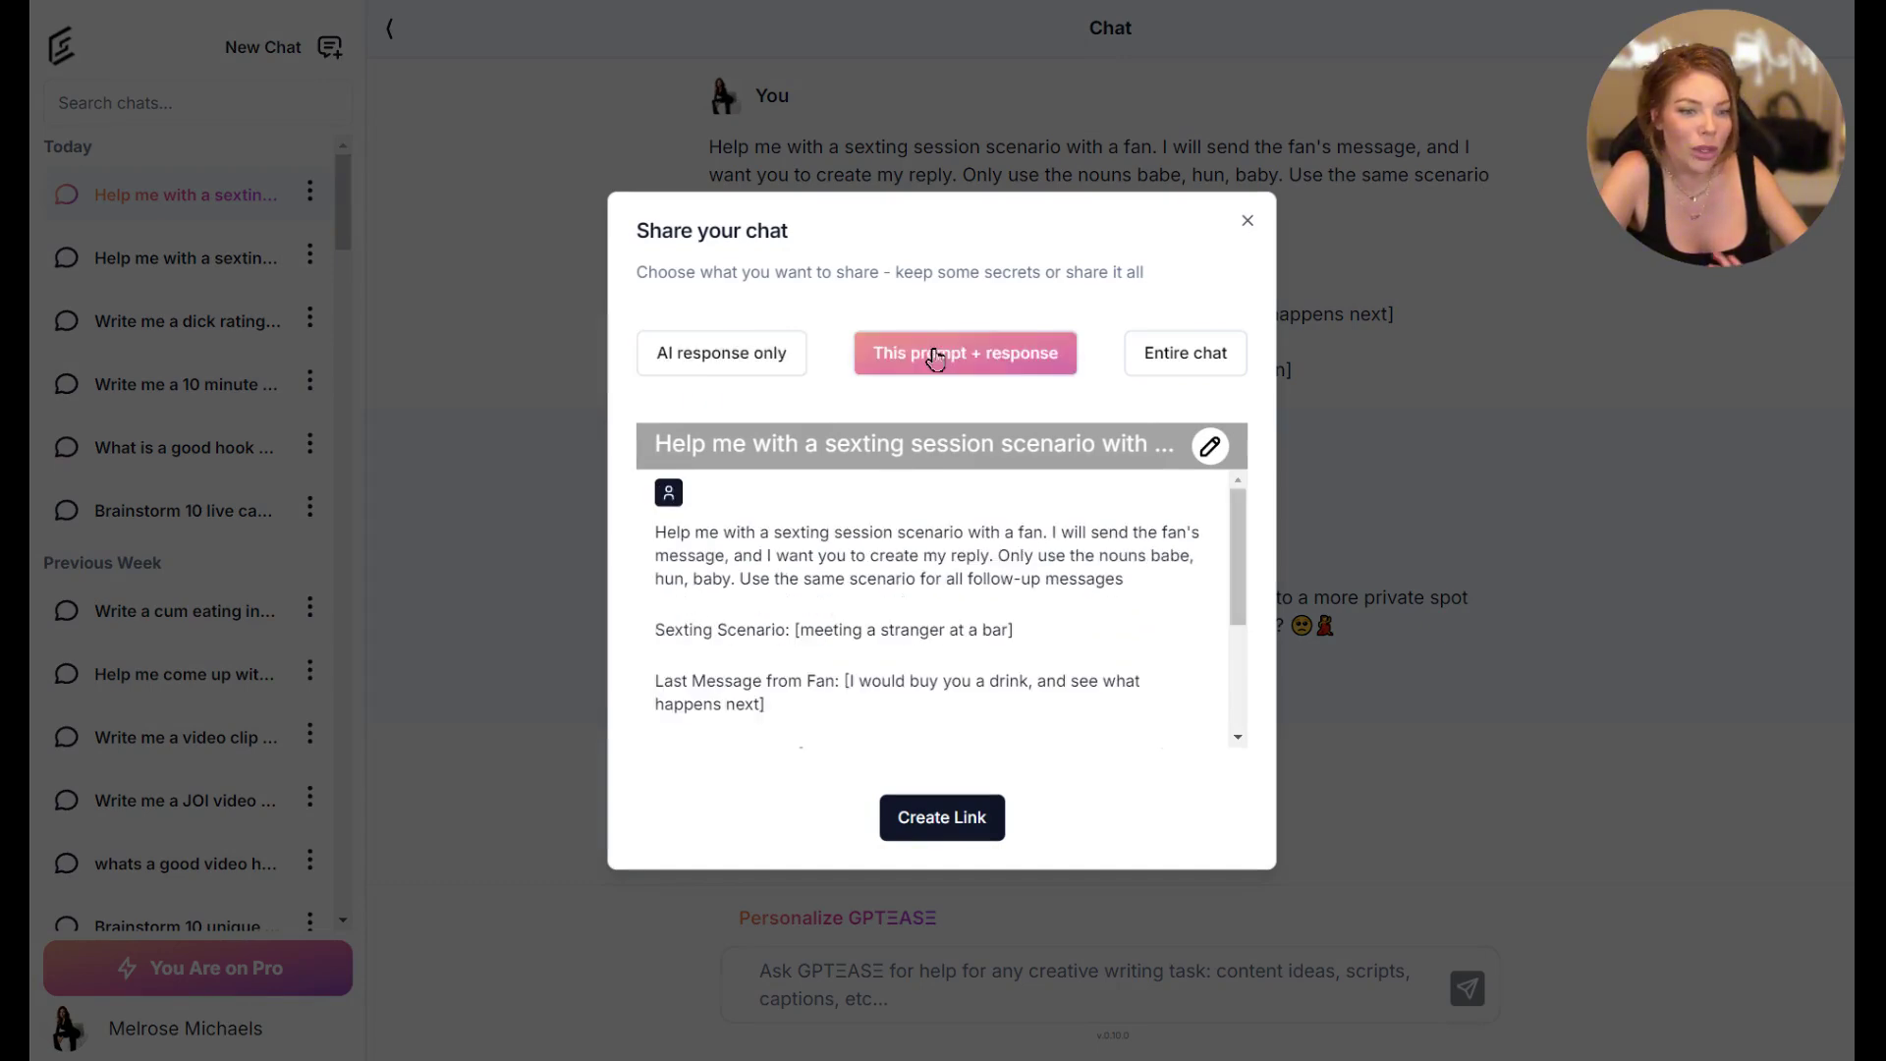
click(943, 818)
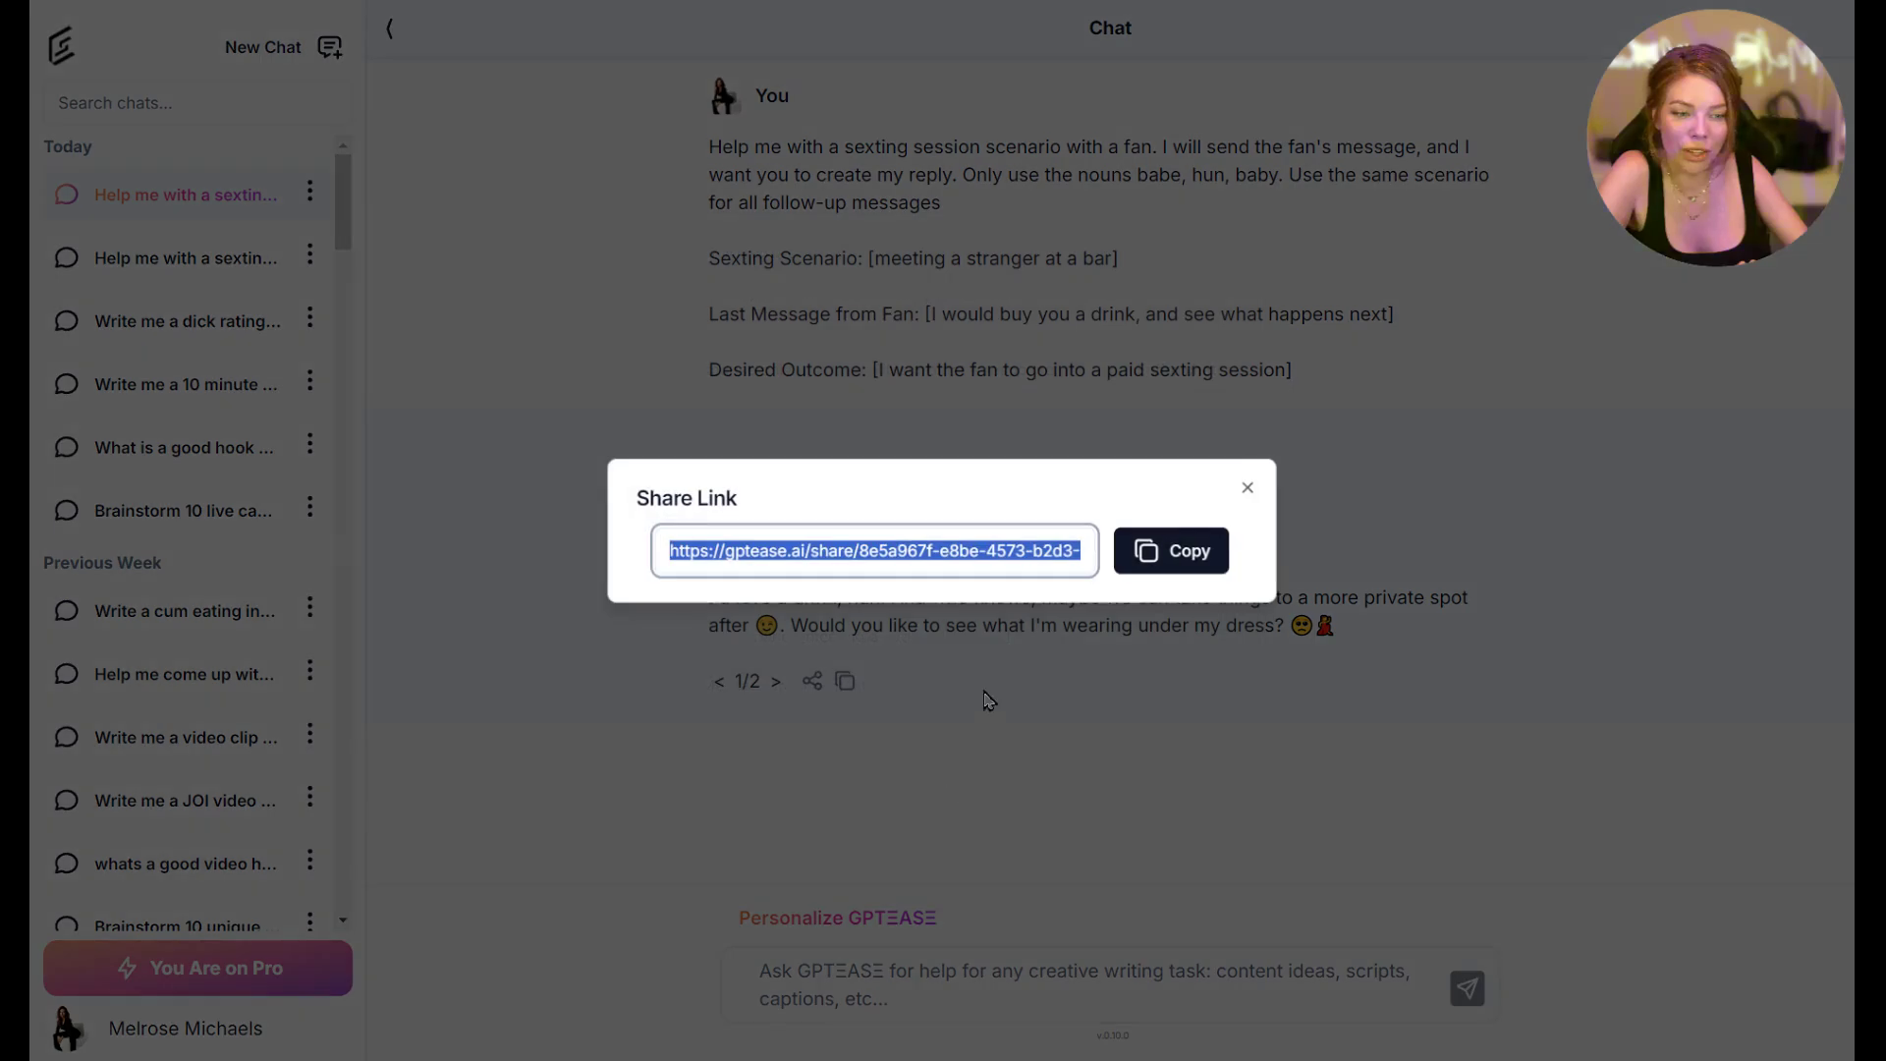
click(1169, 566)
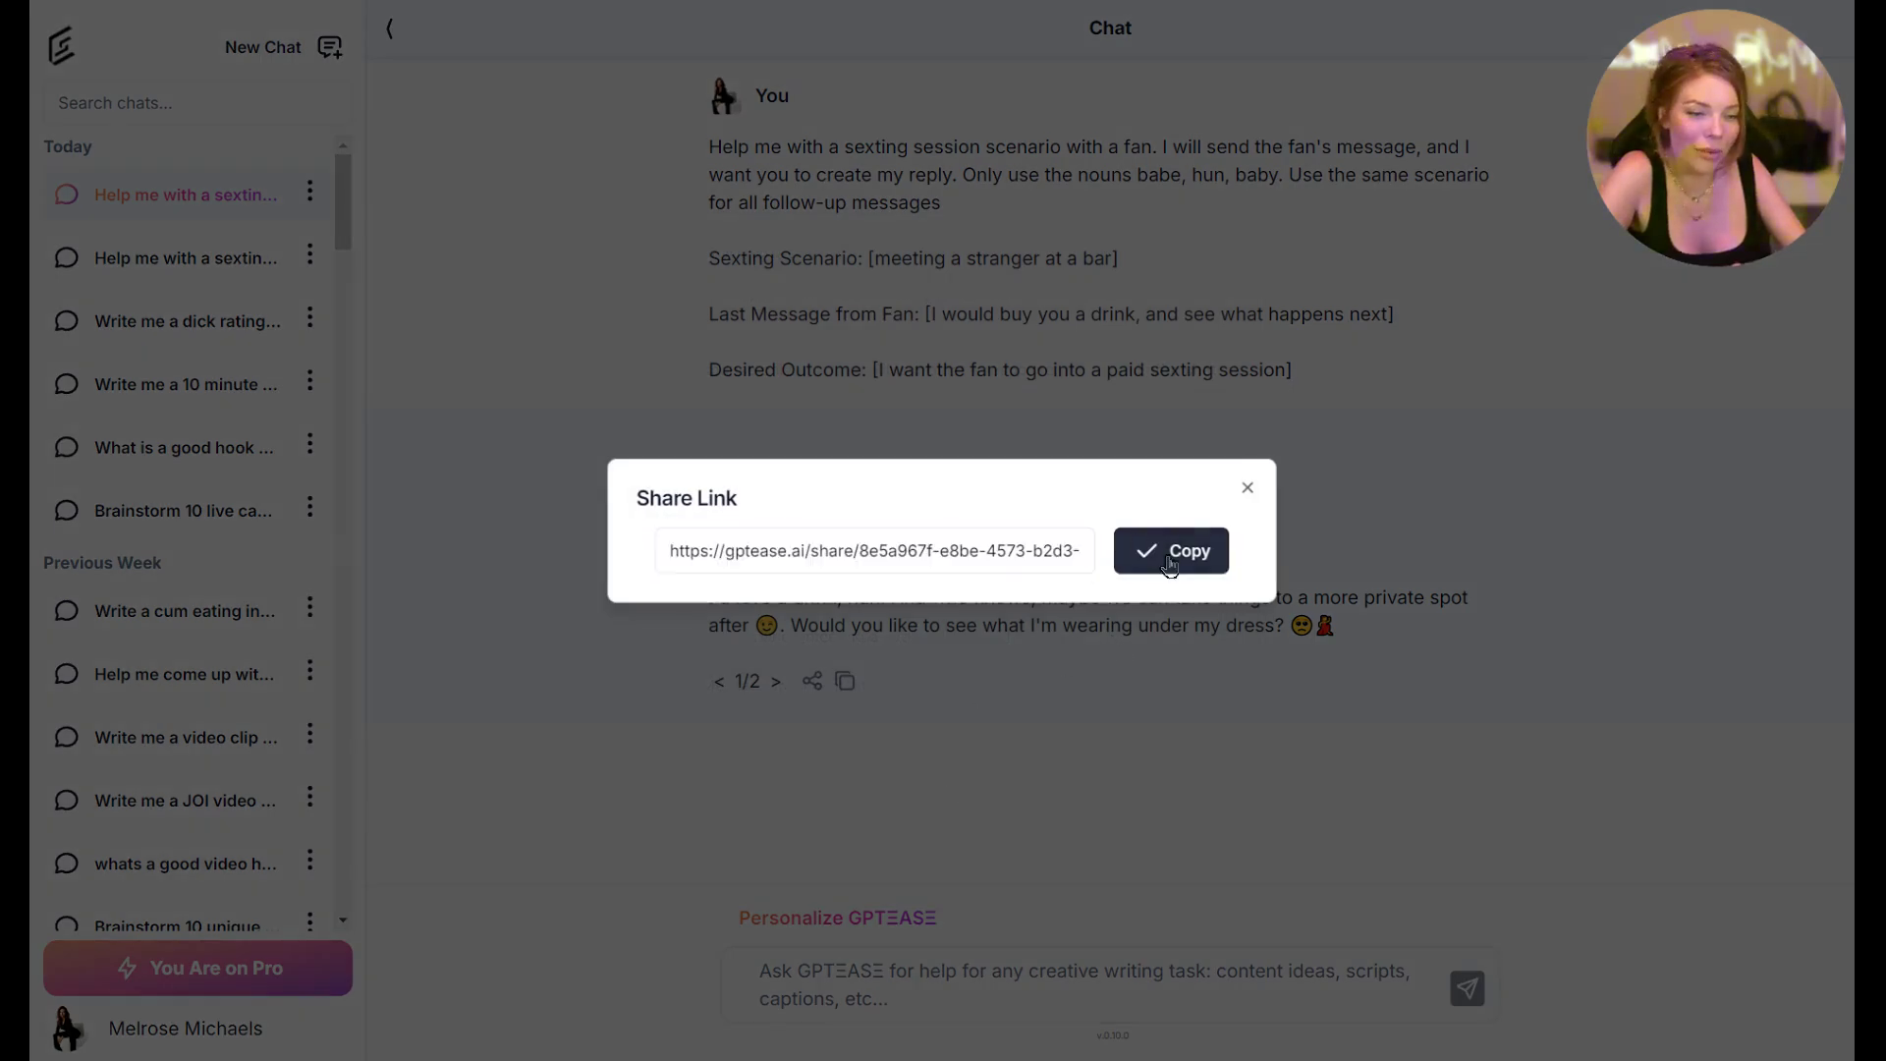
click(1248, 490)
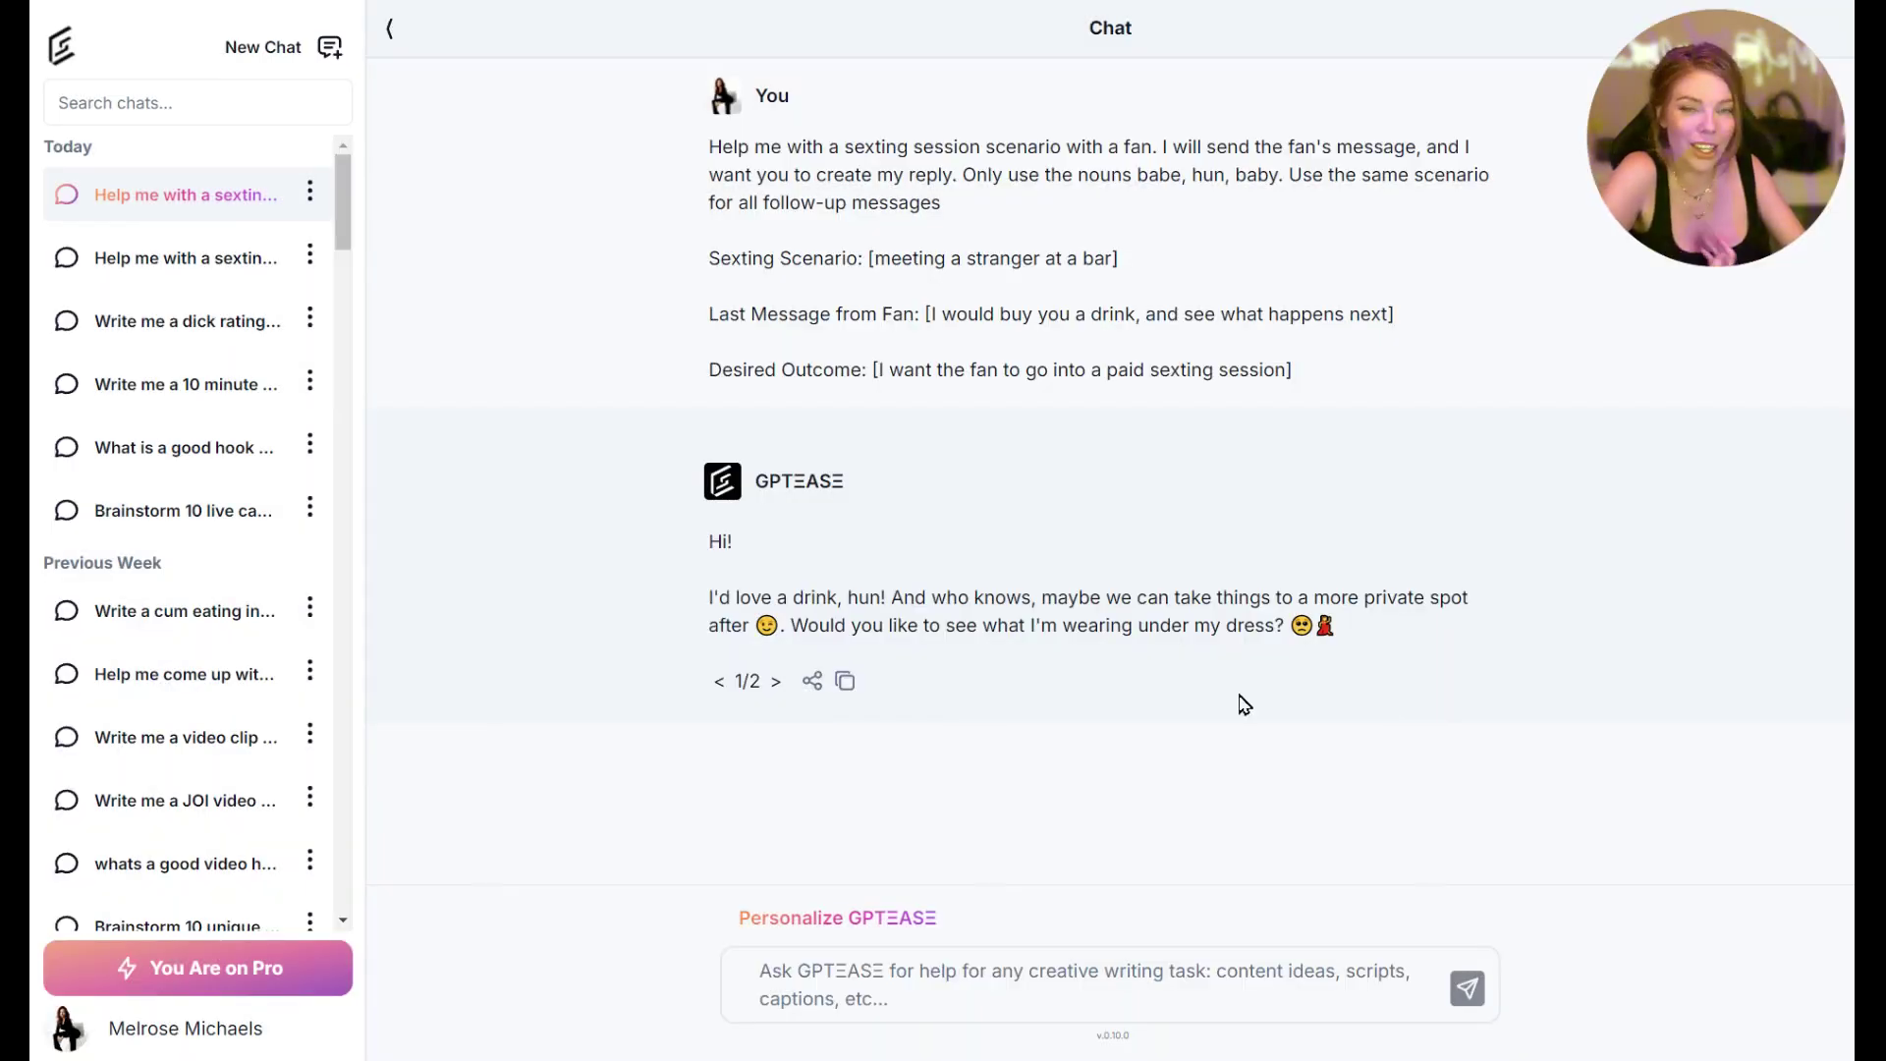
Step: Read the longer reply 2 of 2, then go back to reply 1 and copy it again
click(776, 682)
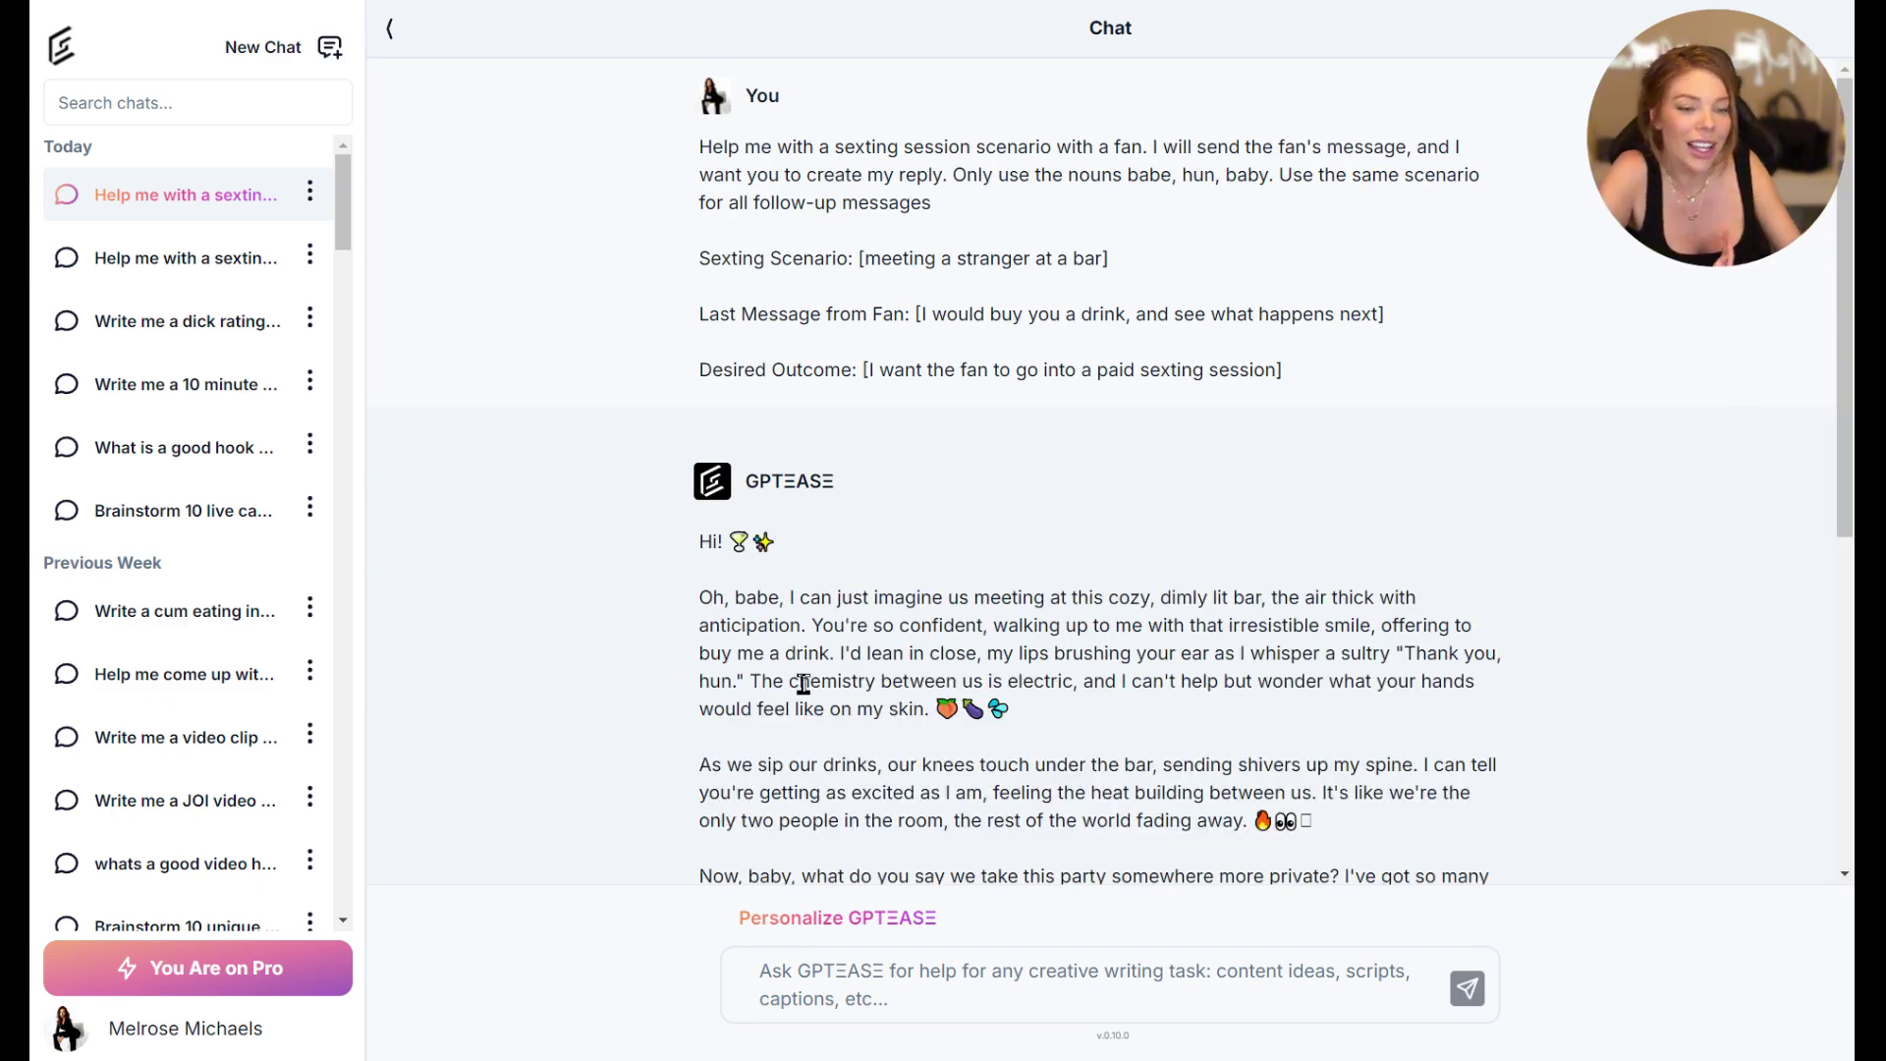
scroll(807, 687, down, 3)
scroll(807, 688, down, 4)
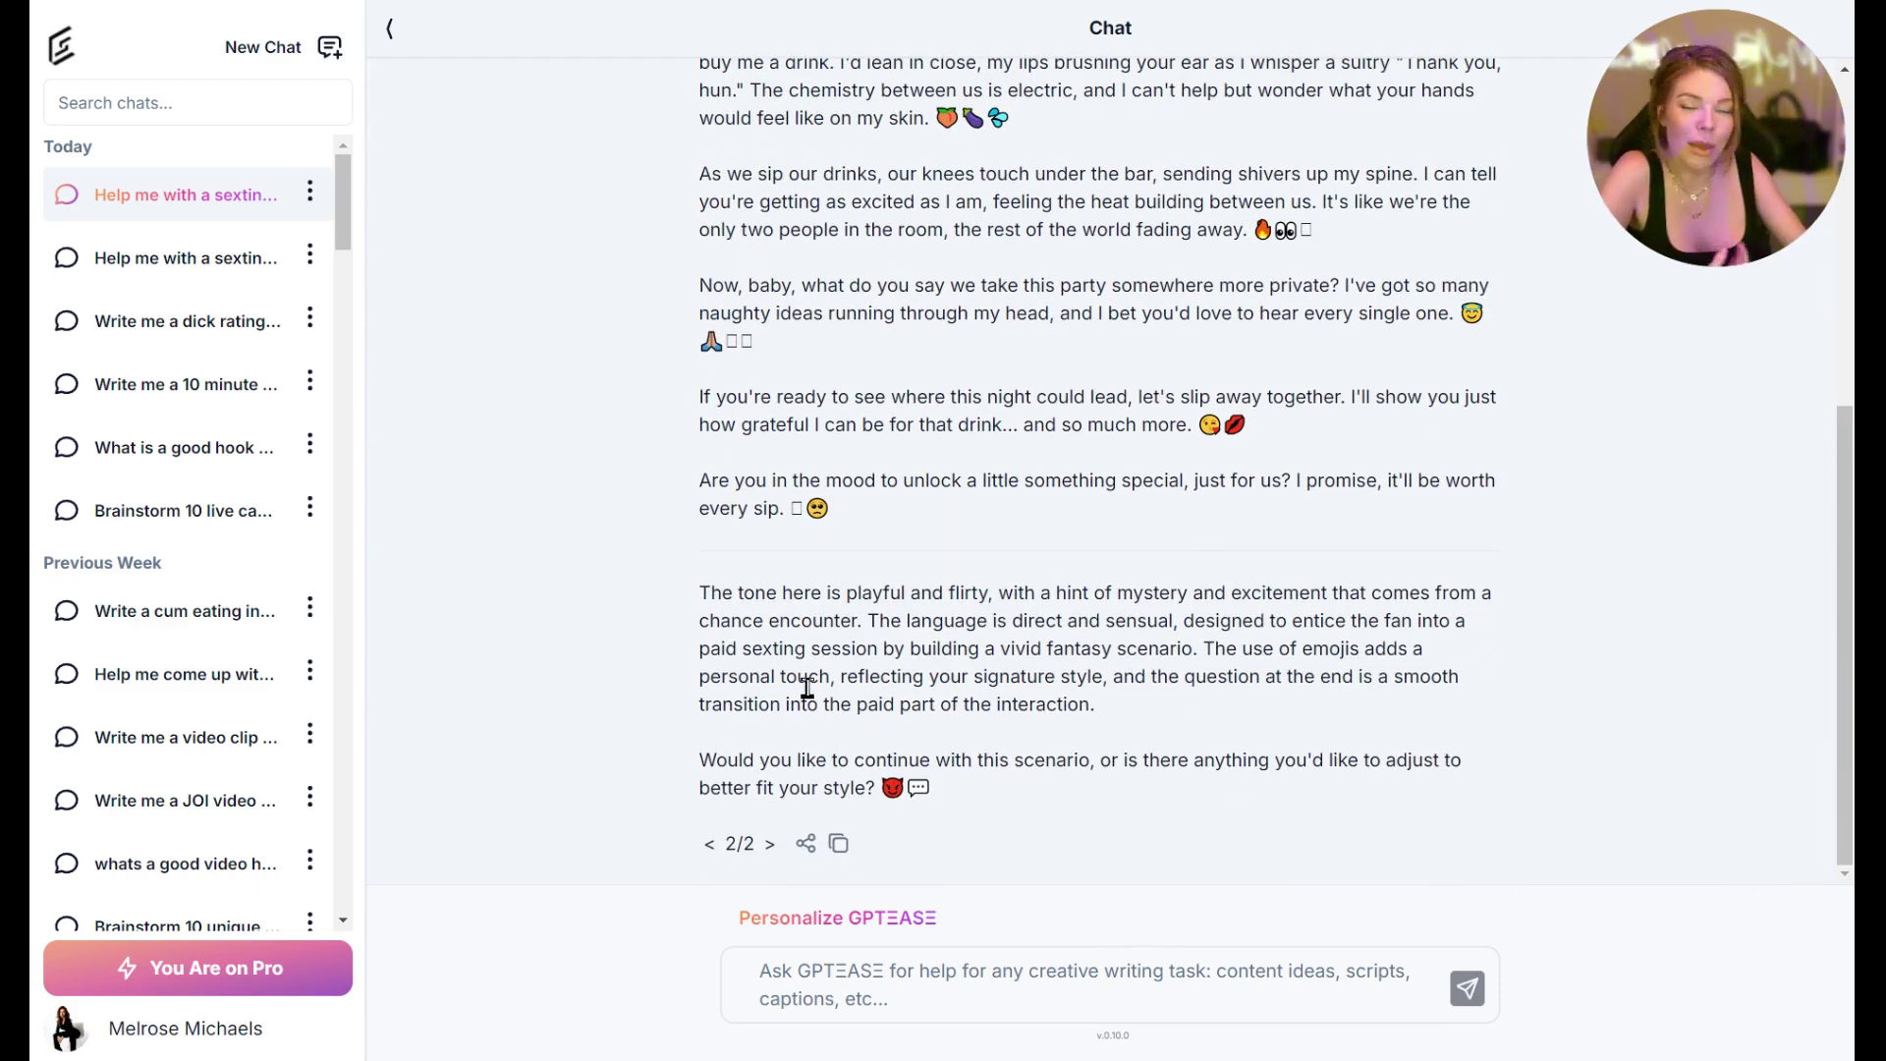
click(710, 850)
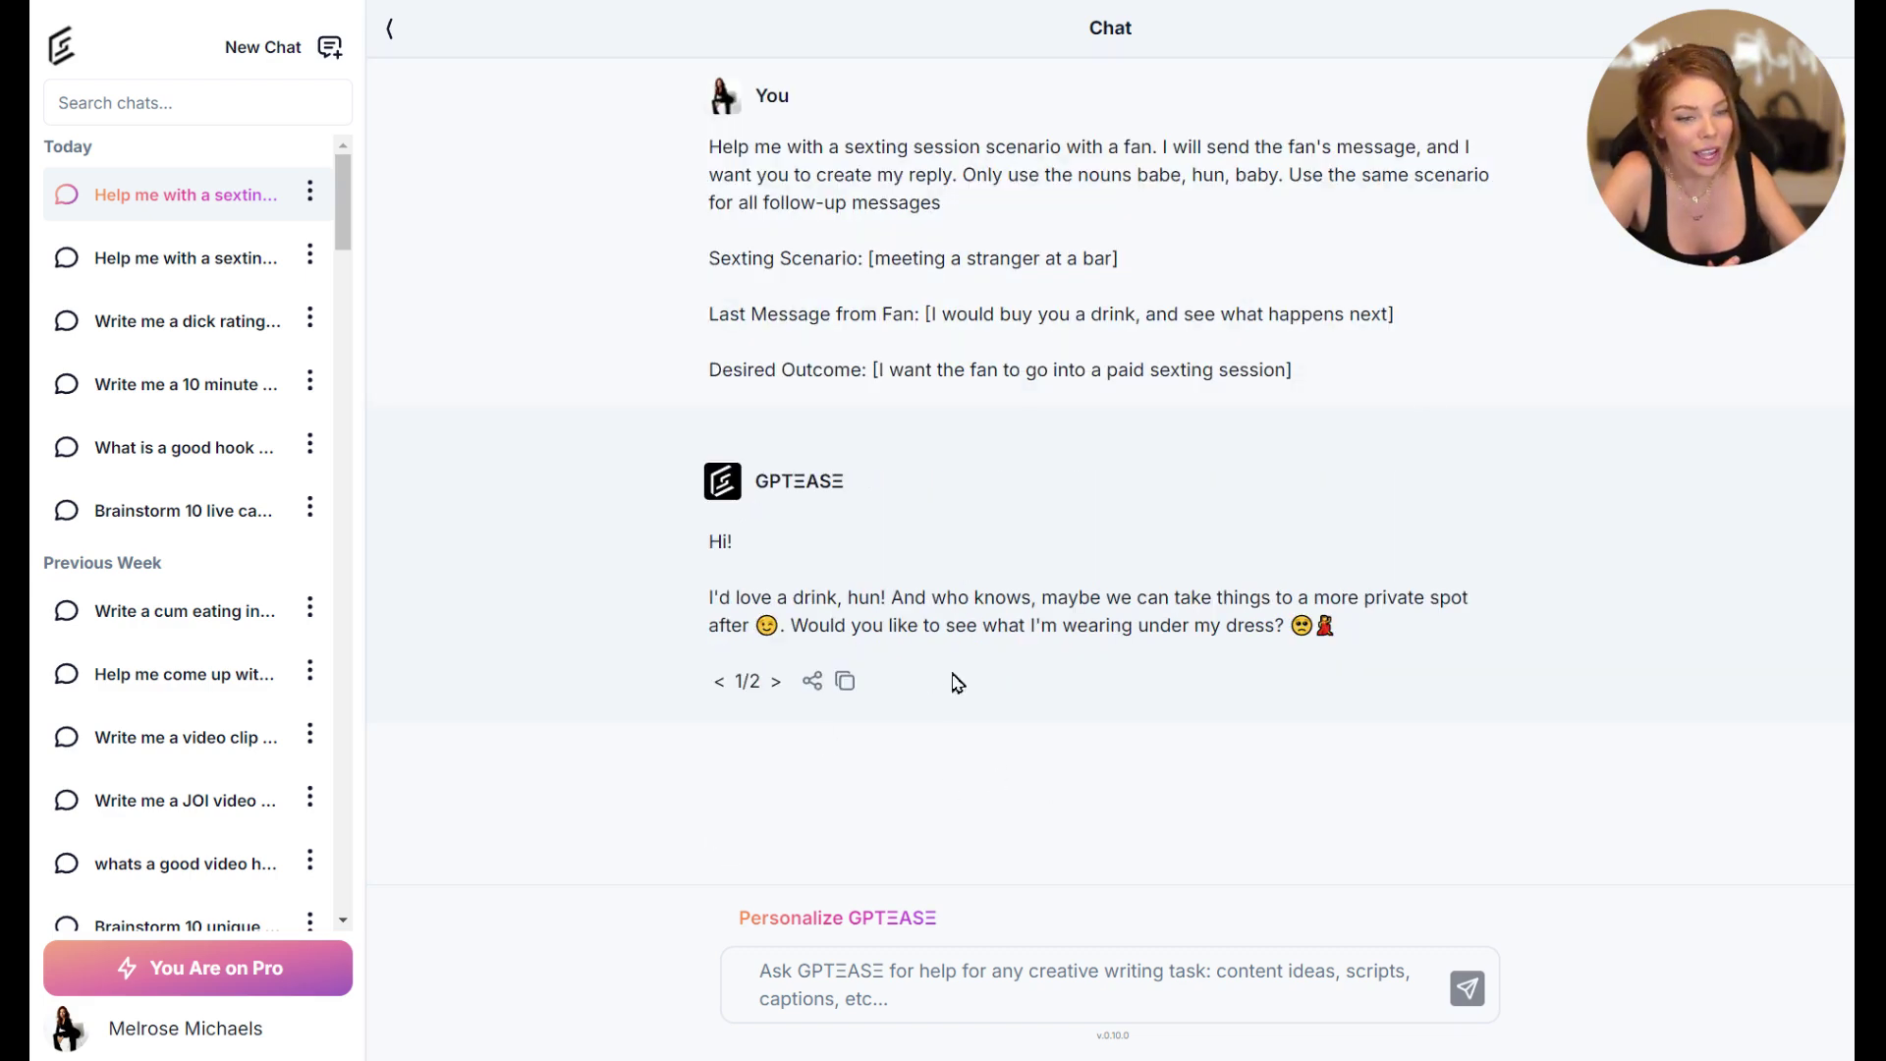
click(851, 679)
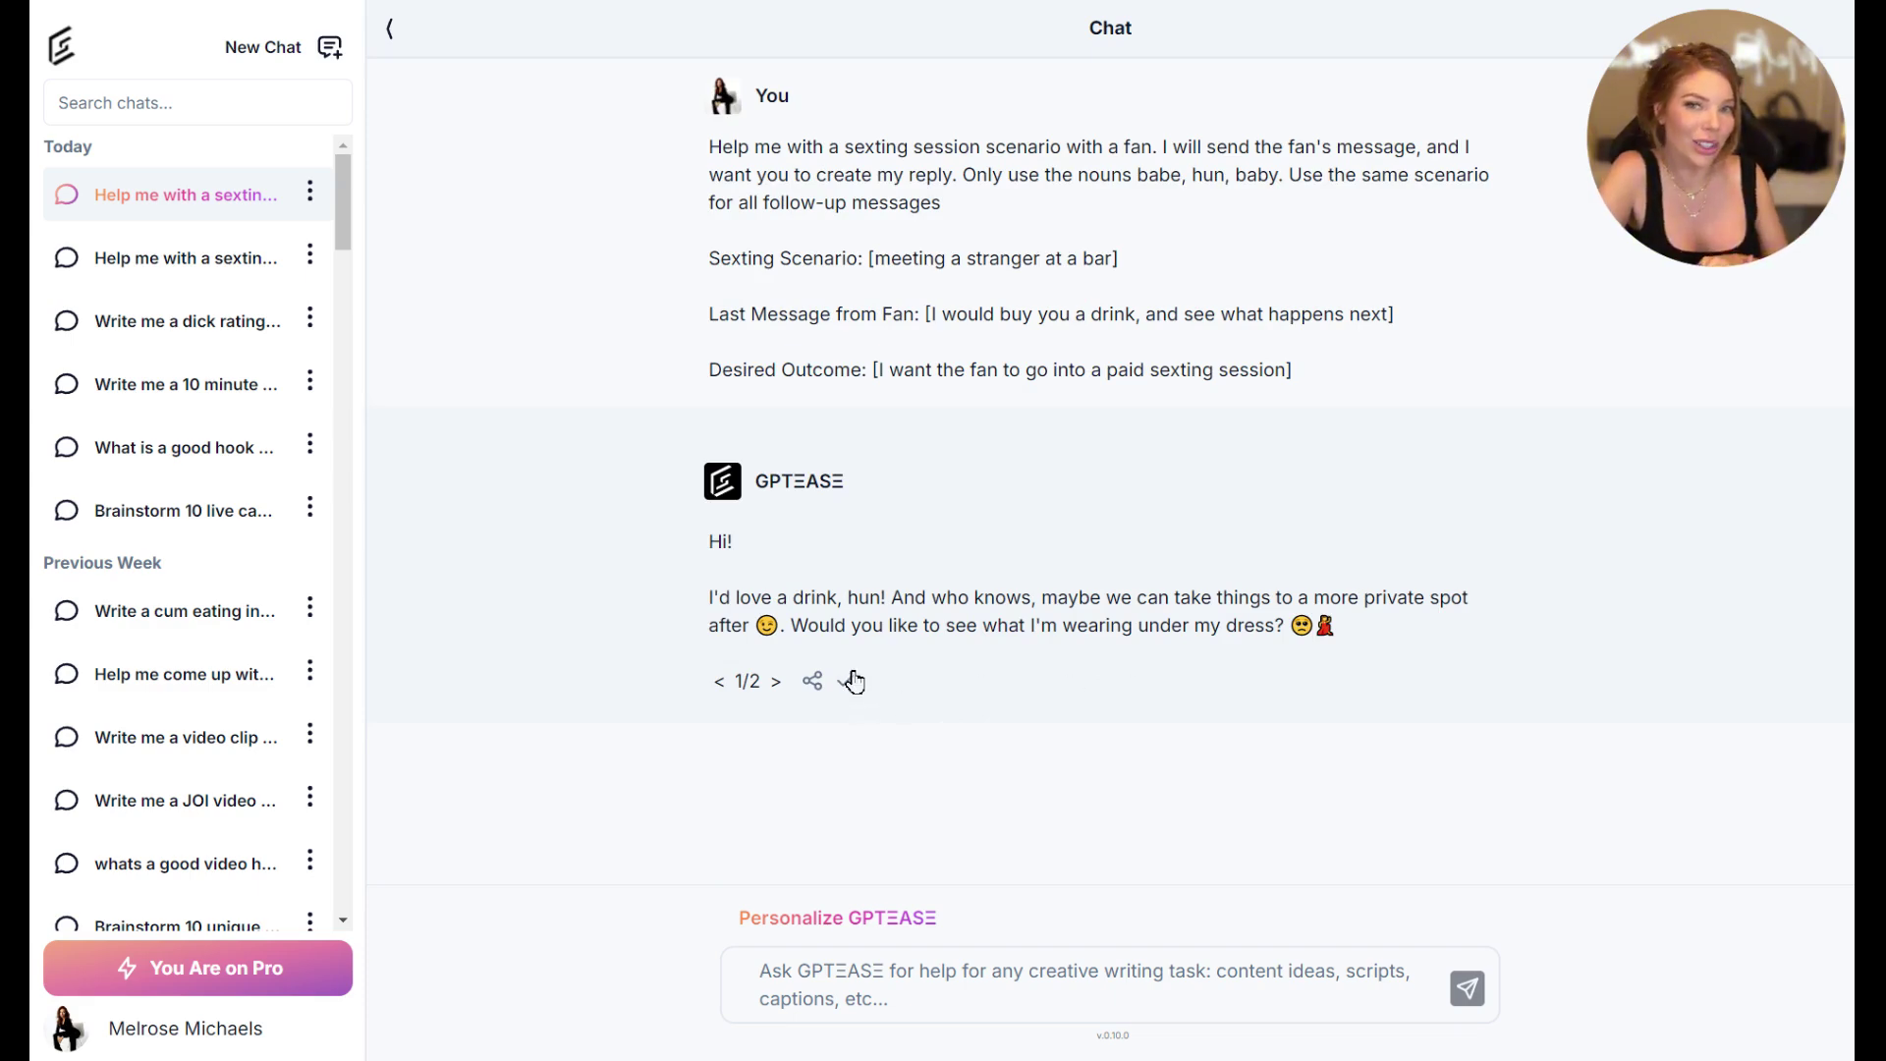